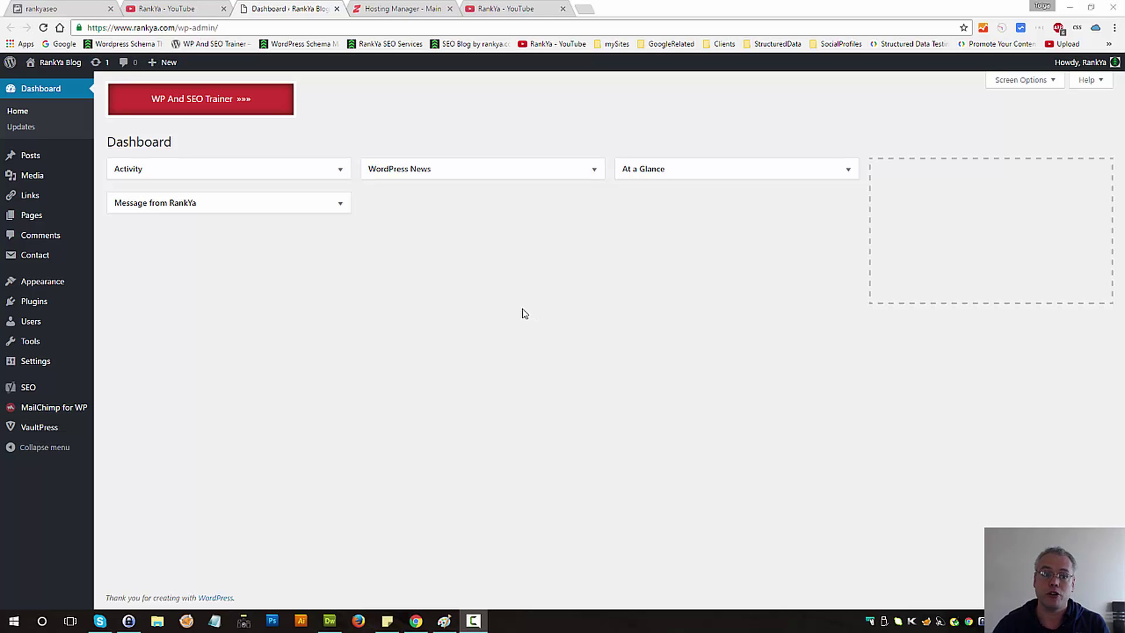
Step: Open File Manager at the rankya.com document root with hidden dotfiles shown
left_click(408, 7)
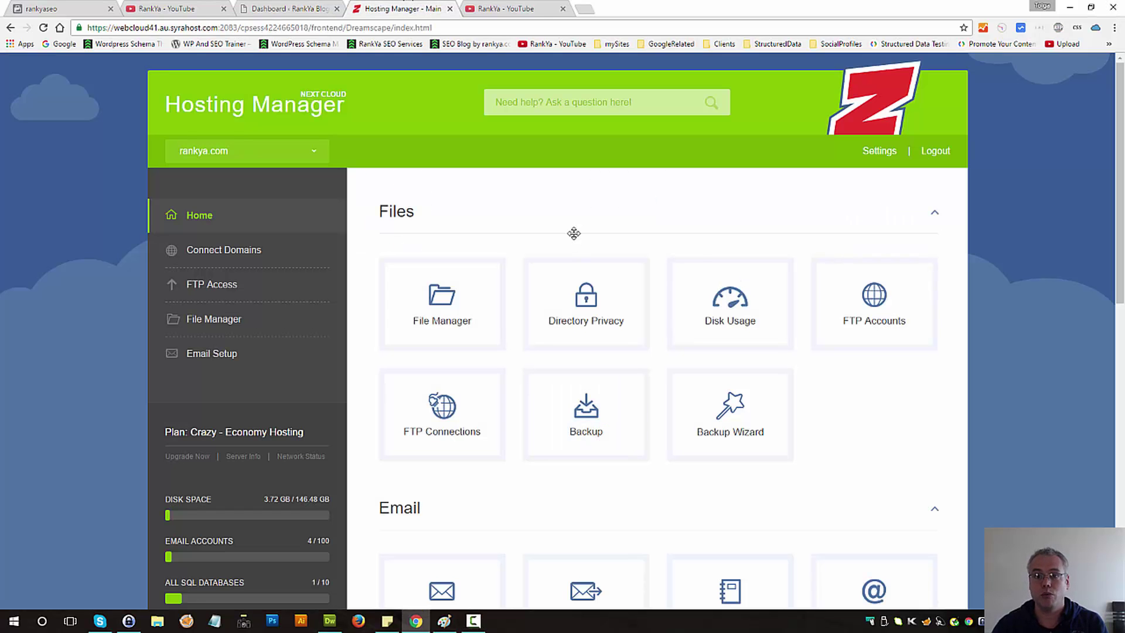
left_click(450, 317)
left_click(380, 399)
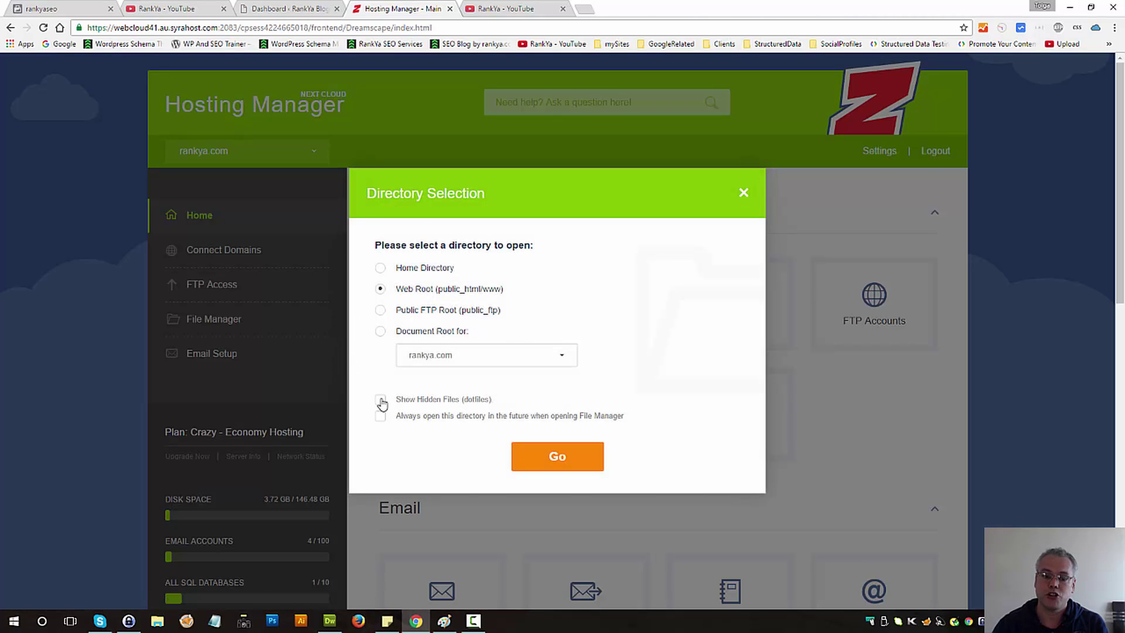
left_click(381, 331)
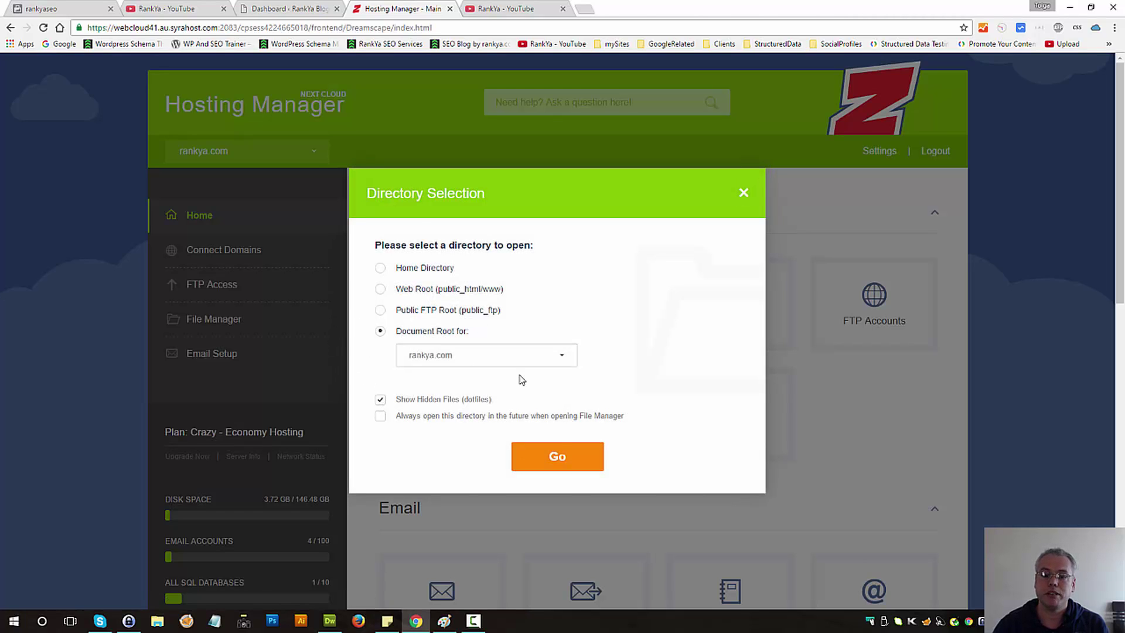
left_click(563, 458)
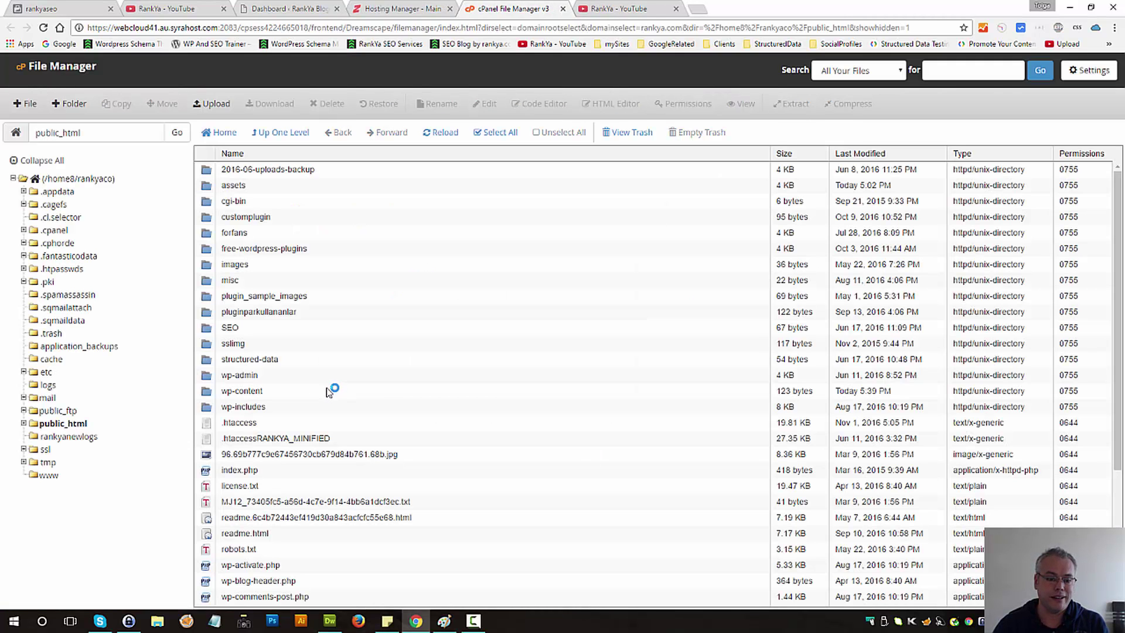
Step: Scroll the public_html listing and select wp-config.php
scroll(301, 413, "down", 3)
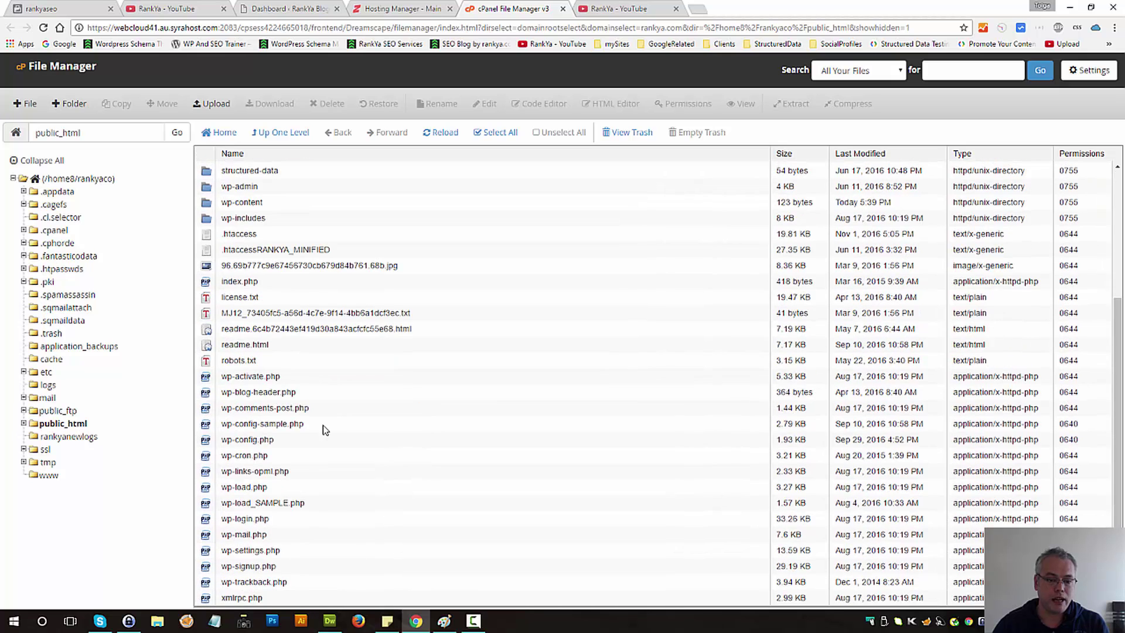
left_click(209, 441)
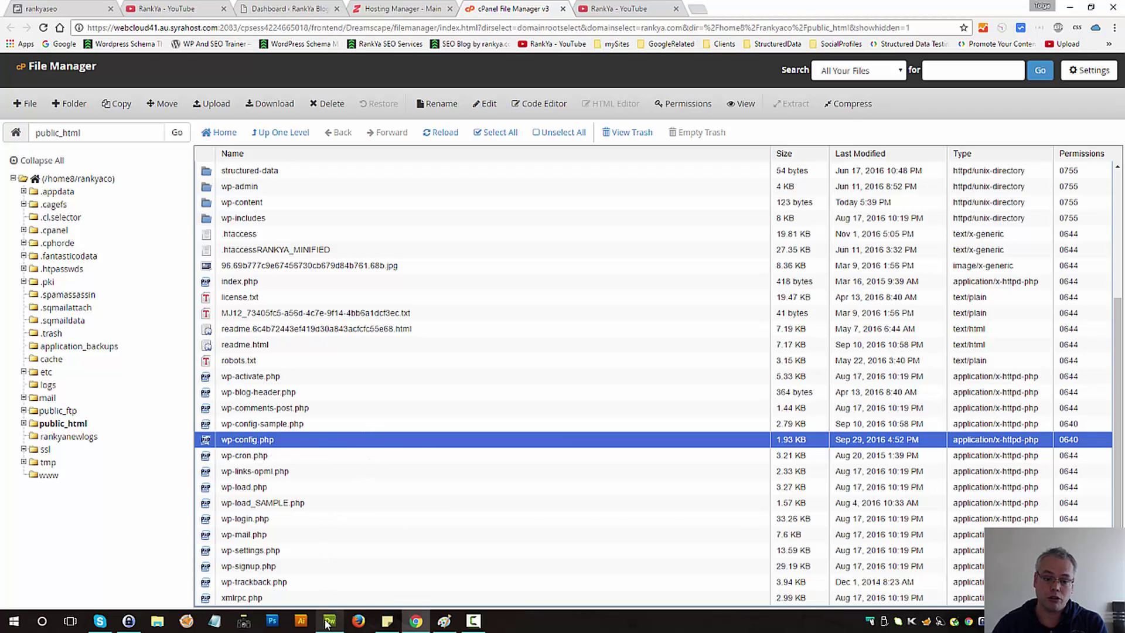
mouse_move(327, 625)
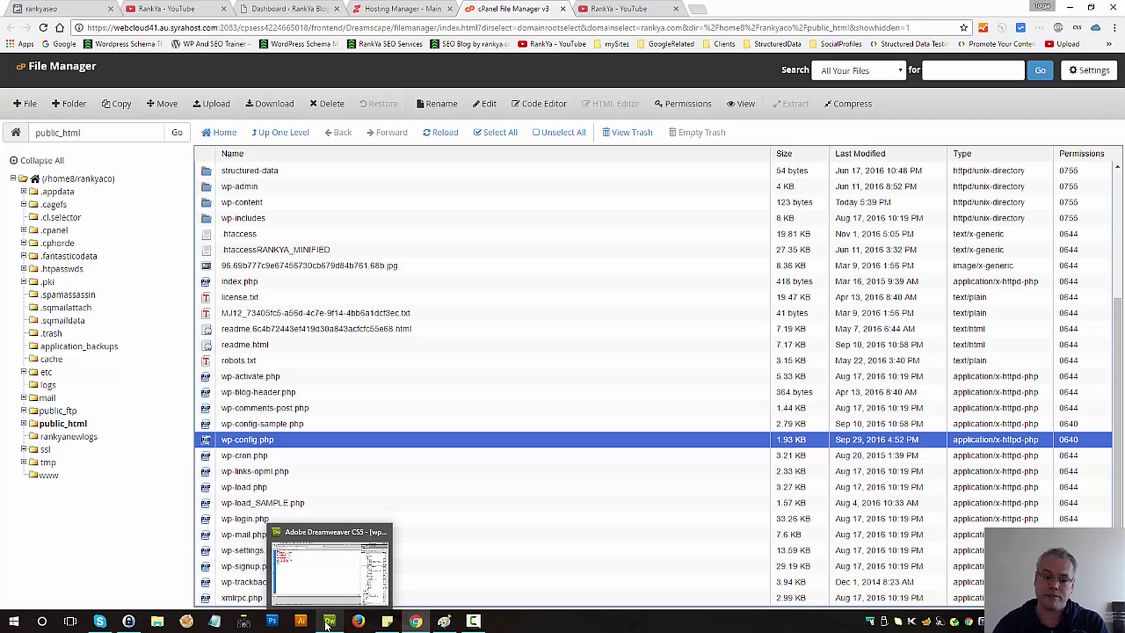
Step: In Dreamweaver, highlight the memory limit lines 23–24 of wp-config.php
left_click(326, 620)
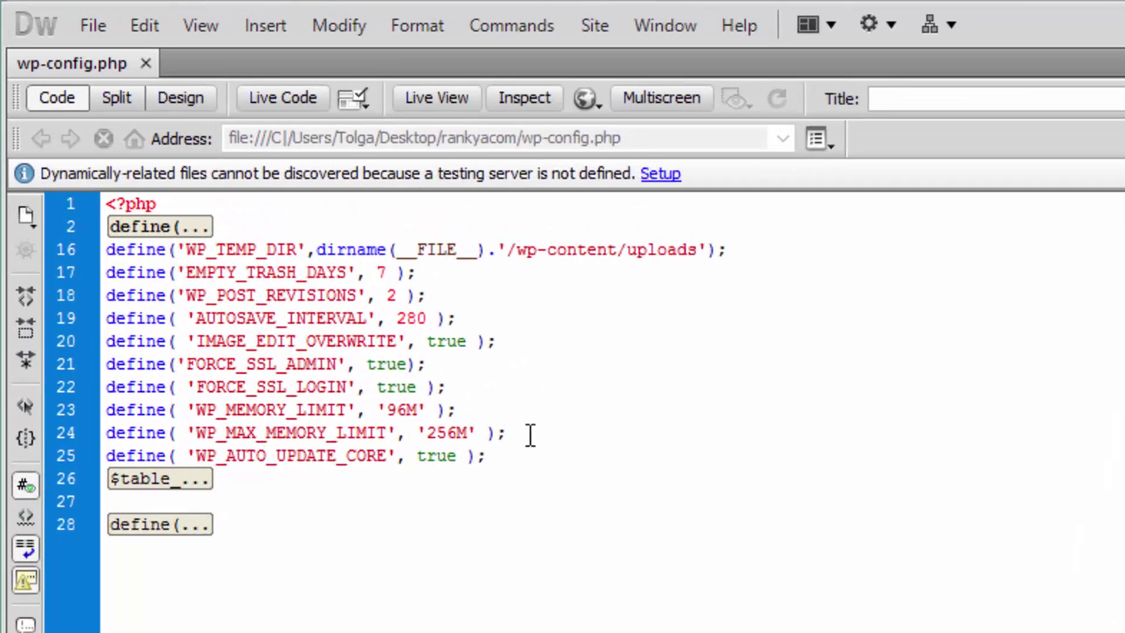
left_click_drag(208, 177, 78, 170)
left_click_drag(223, 490, 105, 481)
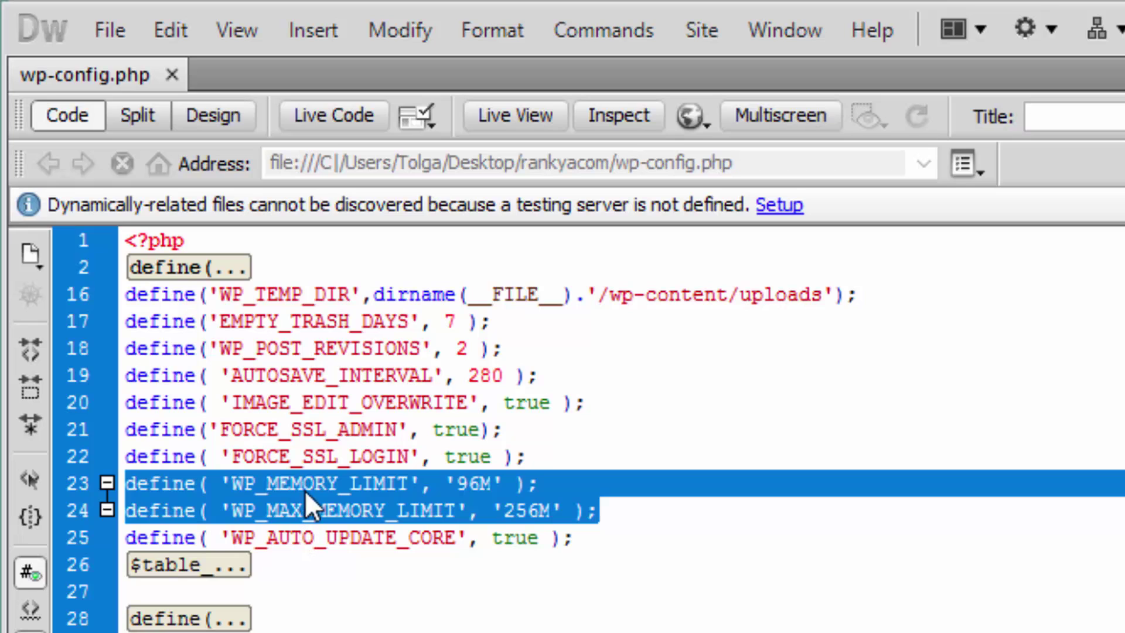
left_click_drag(638, 513, 113, 477)
left_click(905, 534)
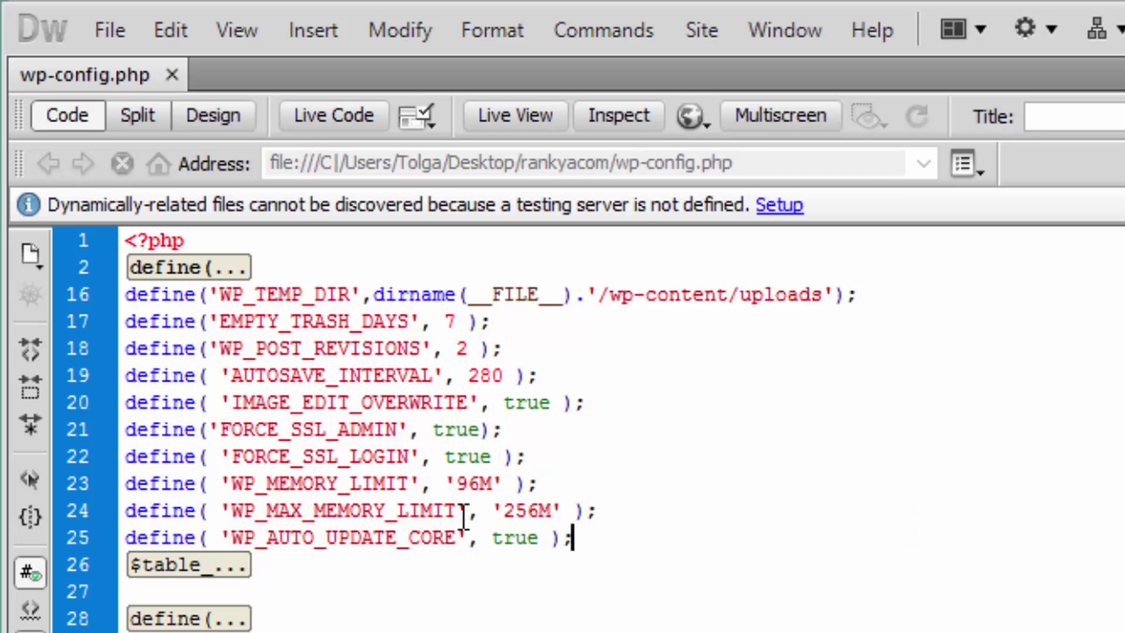
Step: Review the WP_MEMORY_LIMIT 96M and WP_MAX_MEMORY_LIMIT 256M values, then return to File Manager
double_click(357, 491)
double_click(364, 513)
left_click(500, 521)
key("shift+Up")
key("shift+Home")
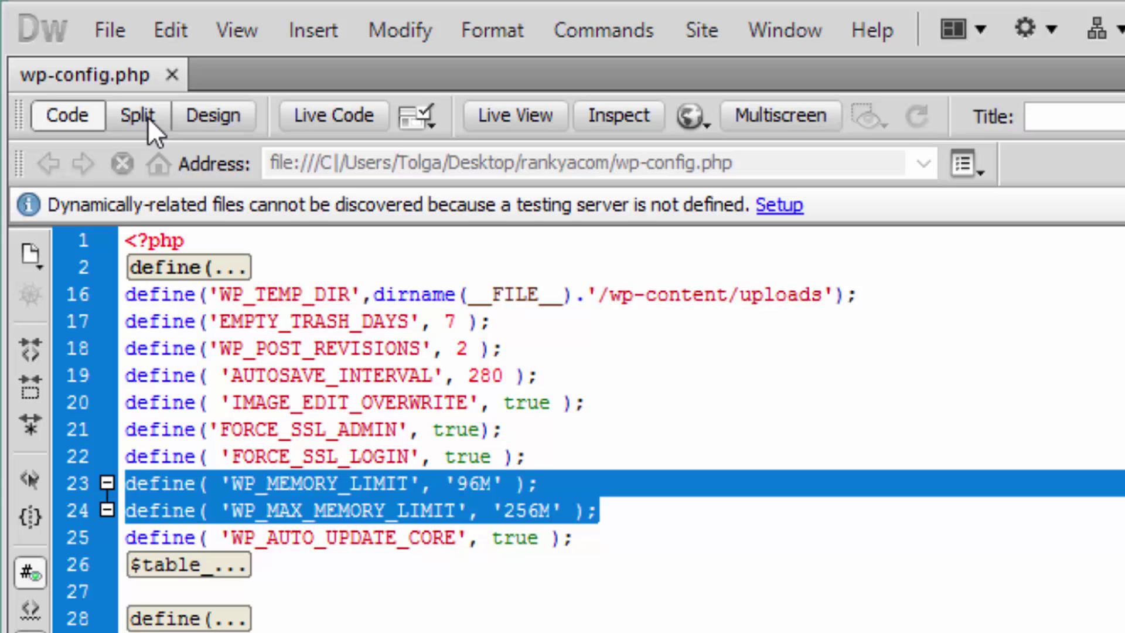
left_click(371, 512)
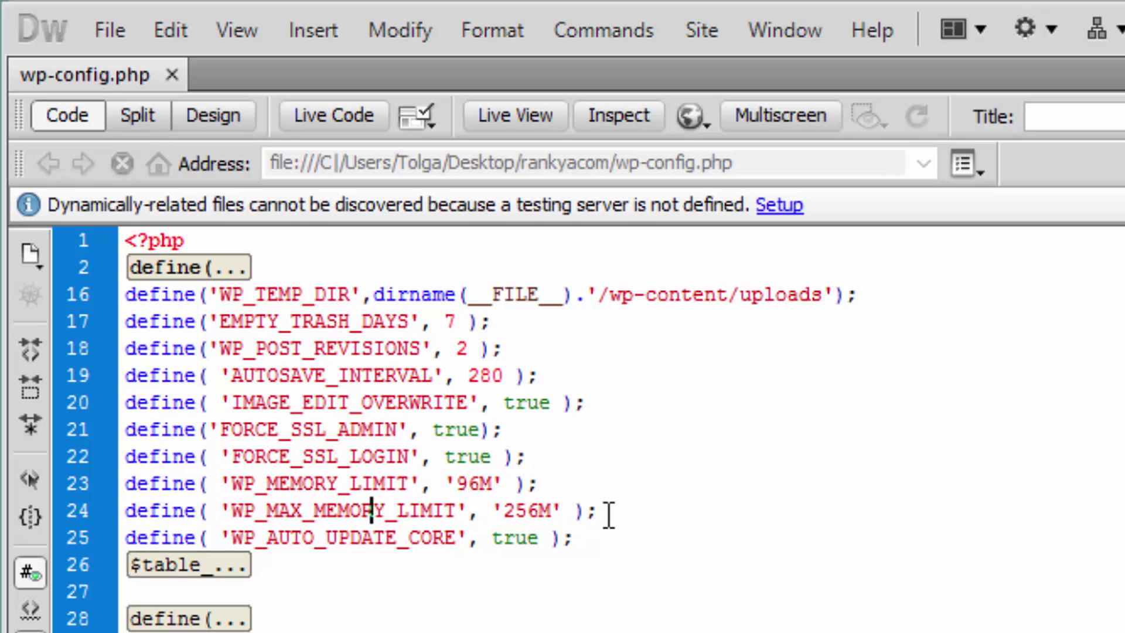
left_click_drag(610, 515, 125, 484)
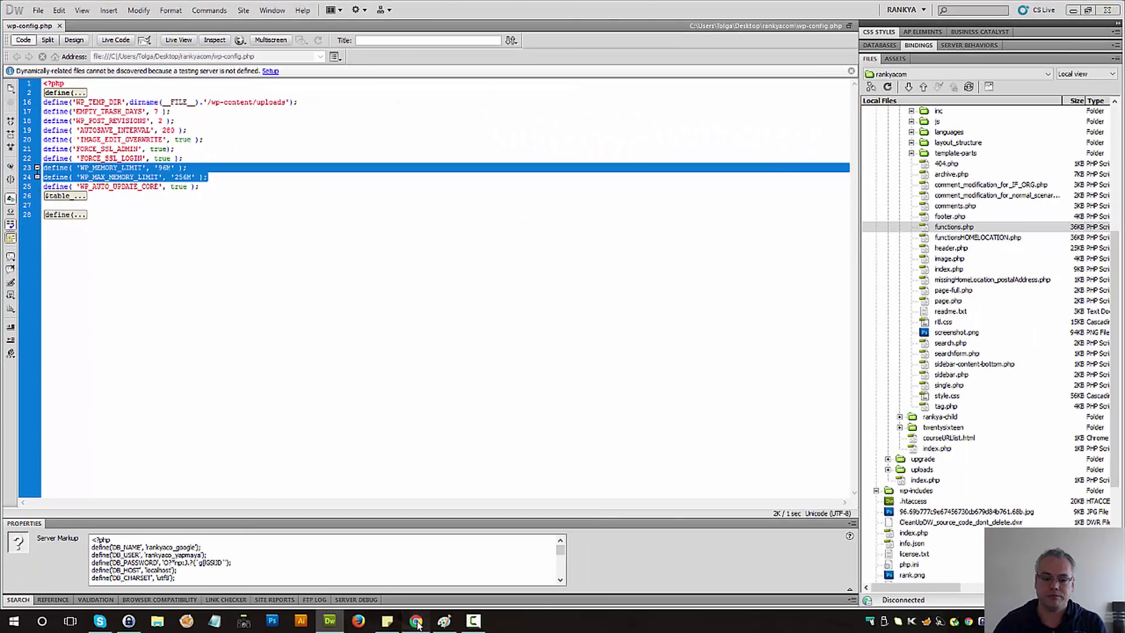
left_click(416, 622)
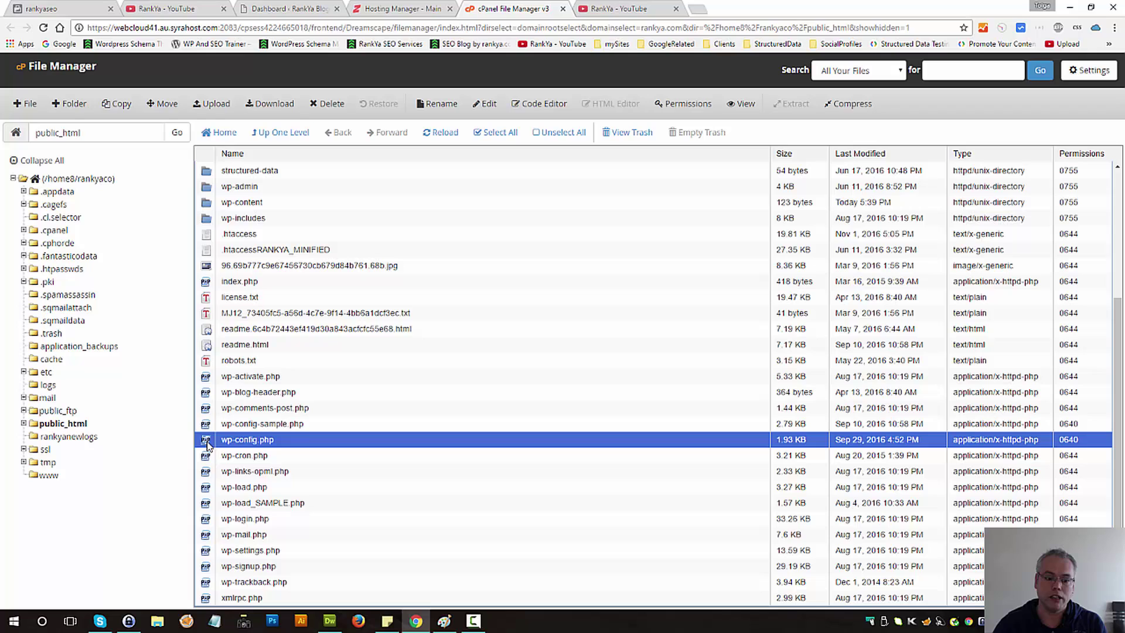
right_click(208, 446)
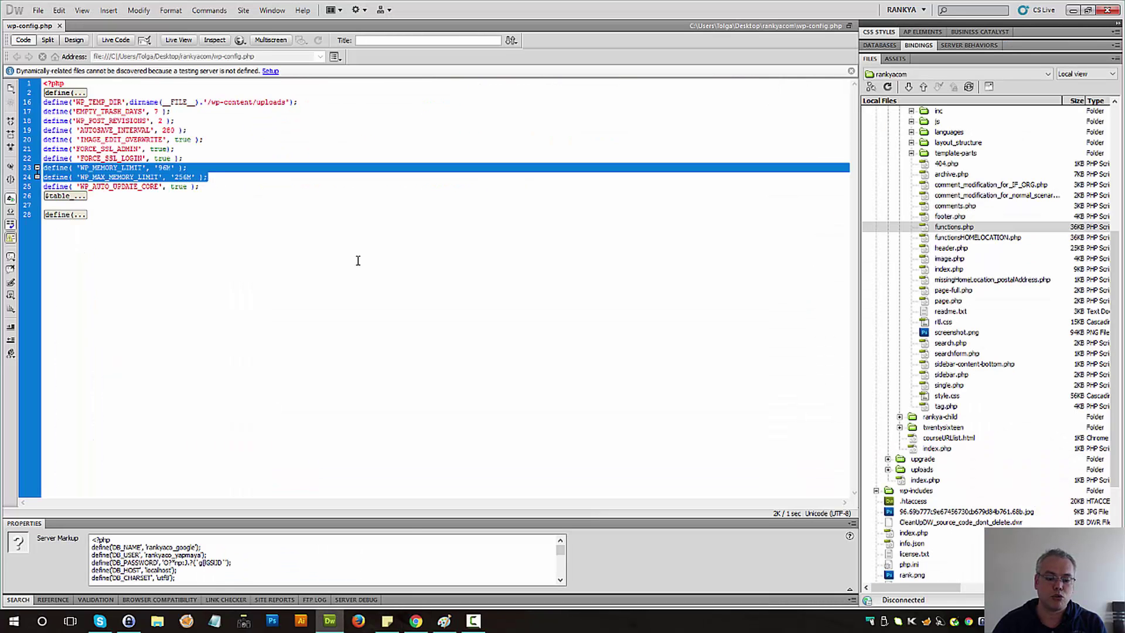
left_click(416, 617)
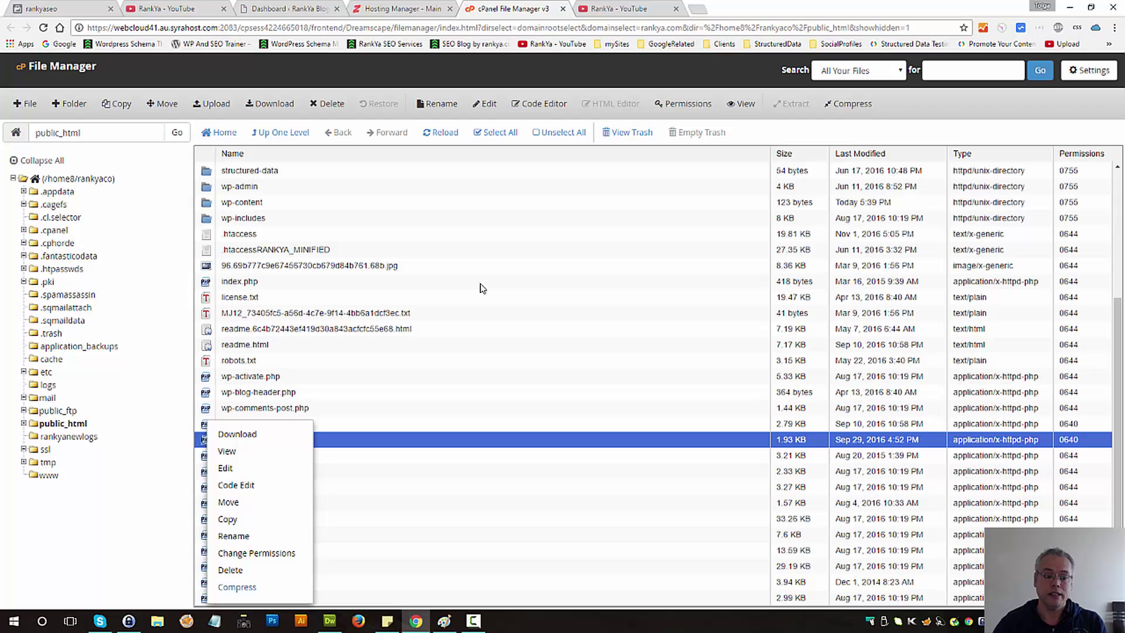
left_click(108, 513)
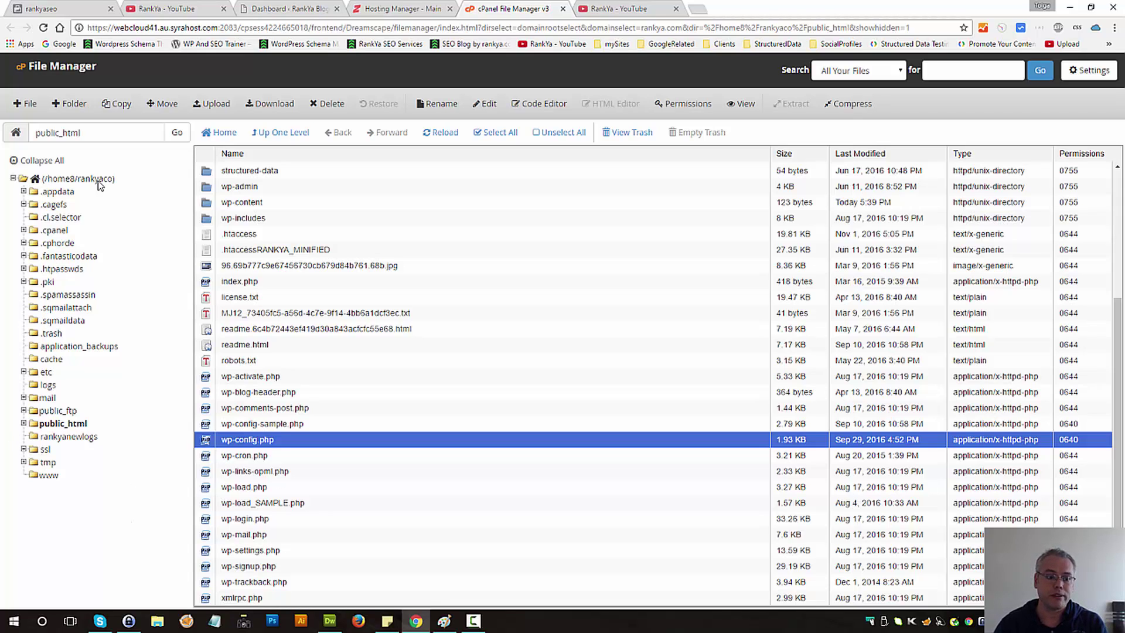
Step: Go to the /home8 home folder and choose Edit on php.ini
left_click(61, 179)
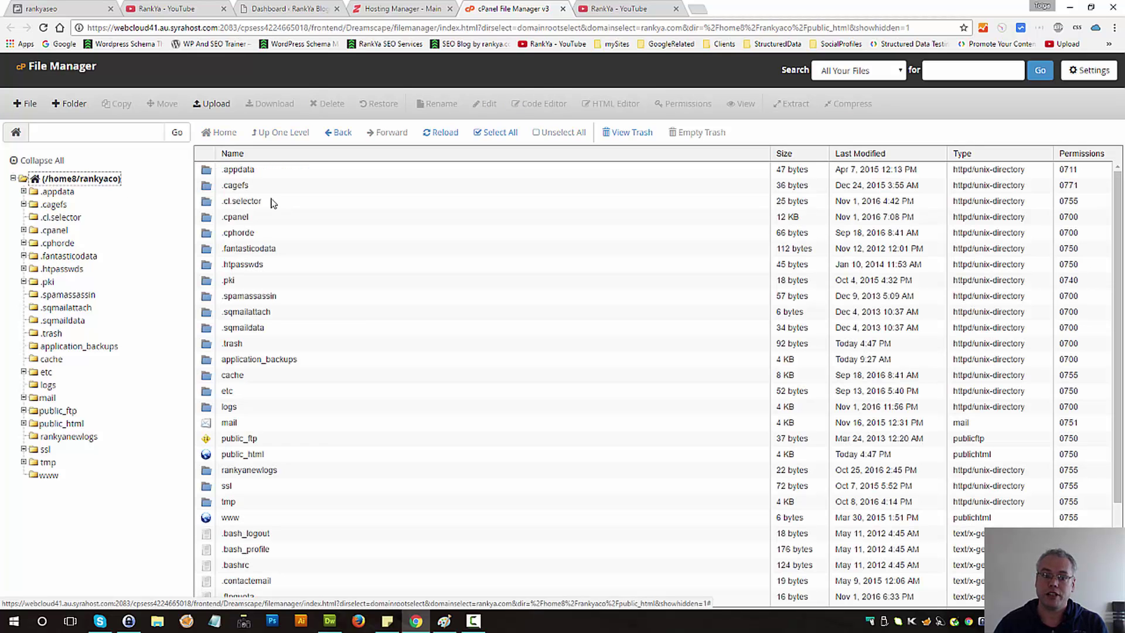
scroll(314, 465, "down", 2)
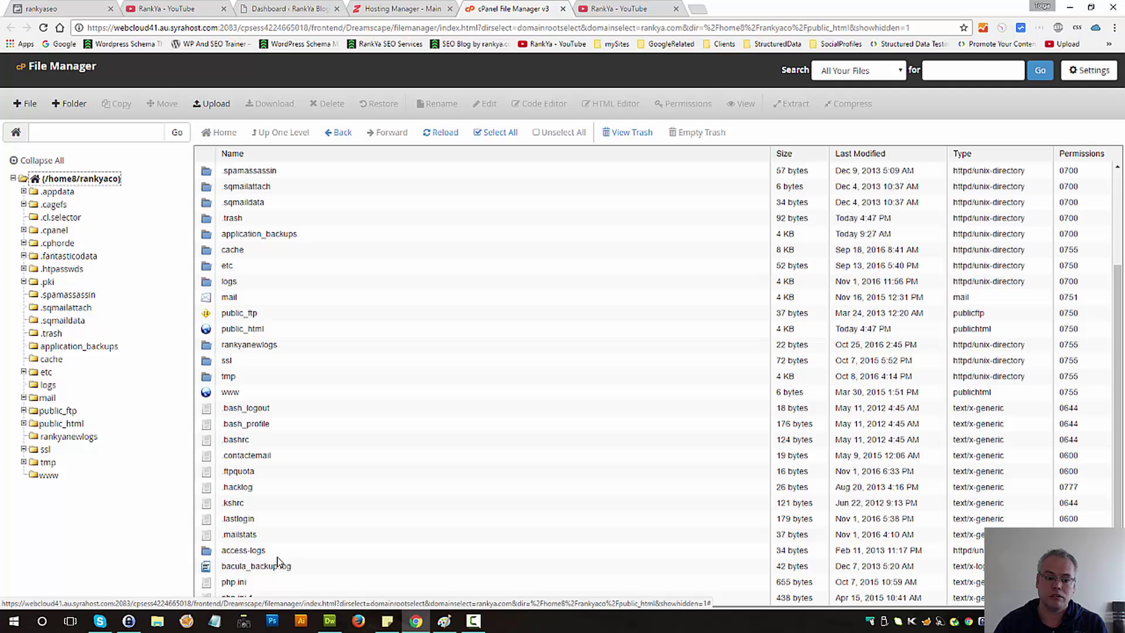
left_click(218, 583)
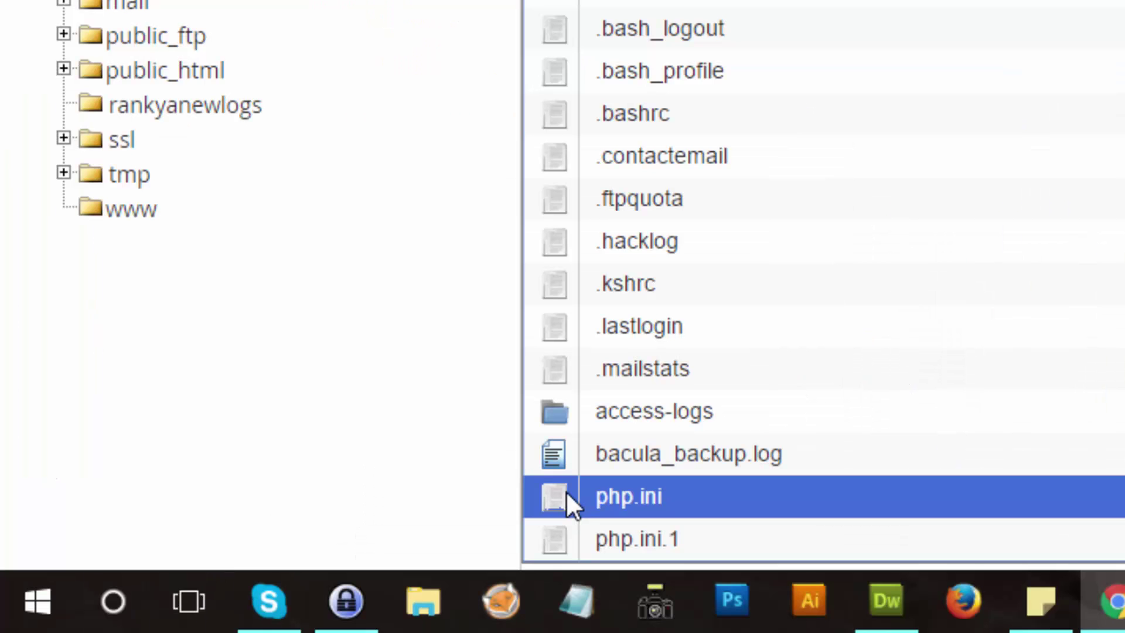
right_click(558, 496)
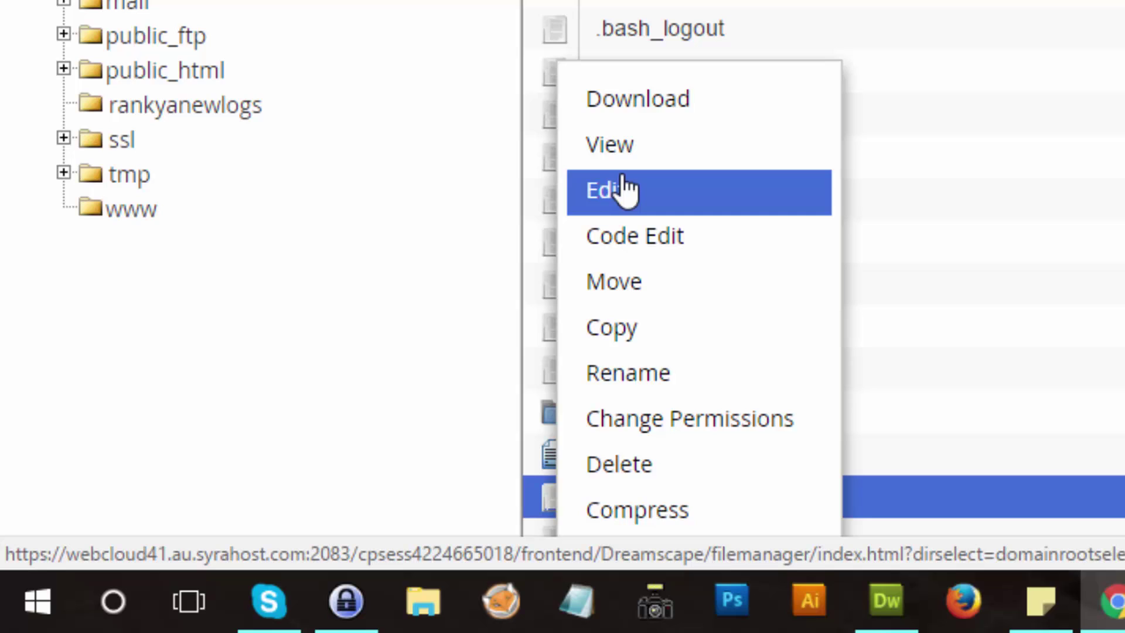
left_click(362, 392)
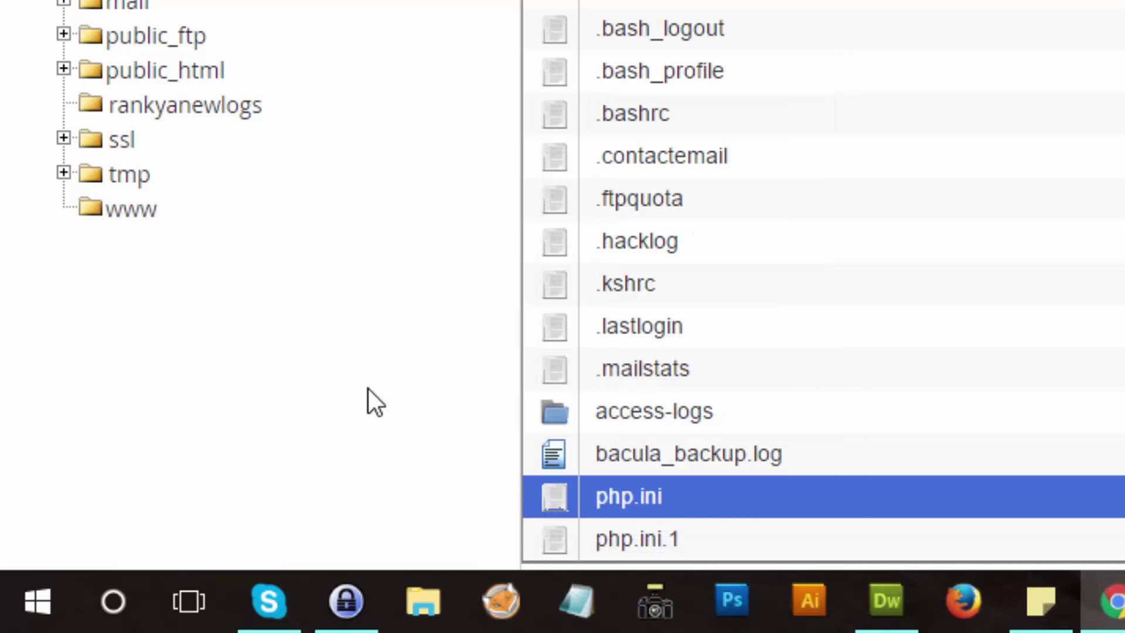
right_click(561, 496)
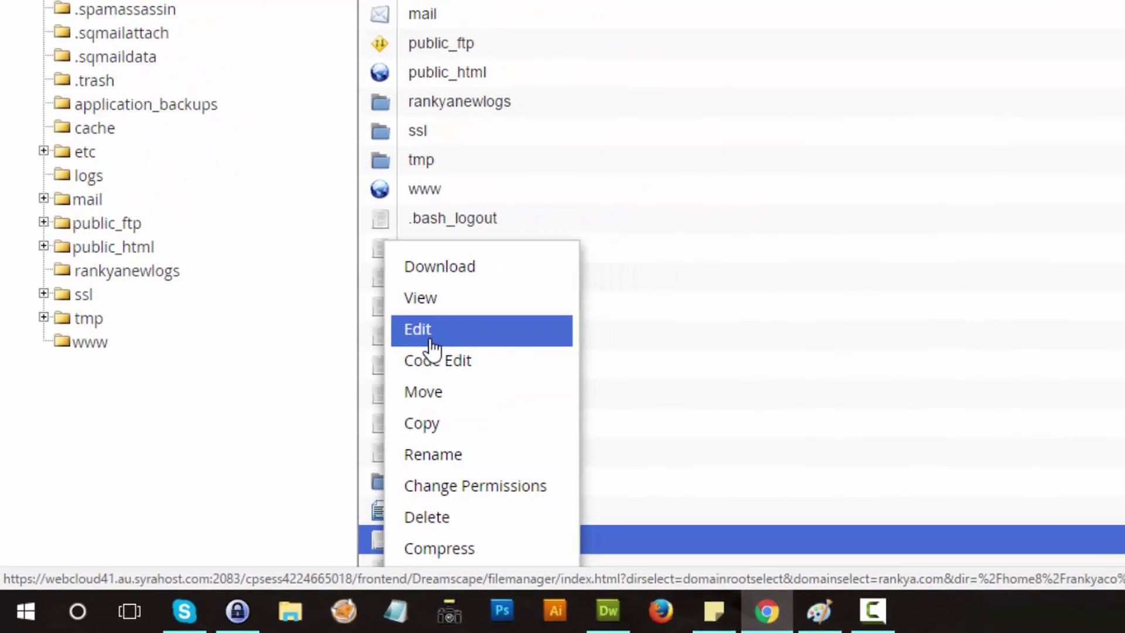
left_click(432, 339)
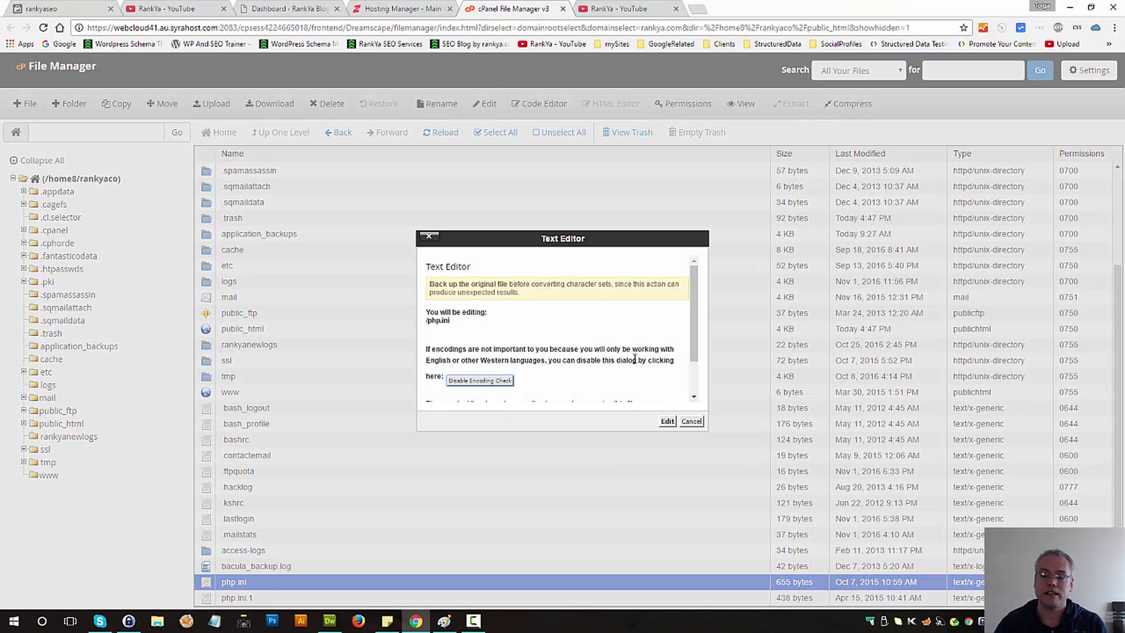
Step: Open php.ini in the text editor and review the memory_limit line and lines below
left_click(667, 421)
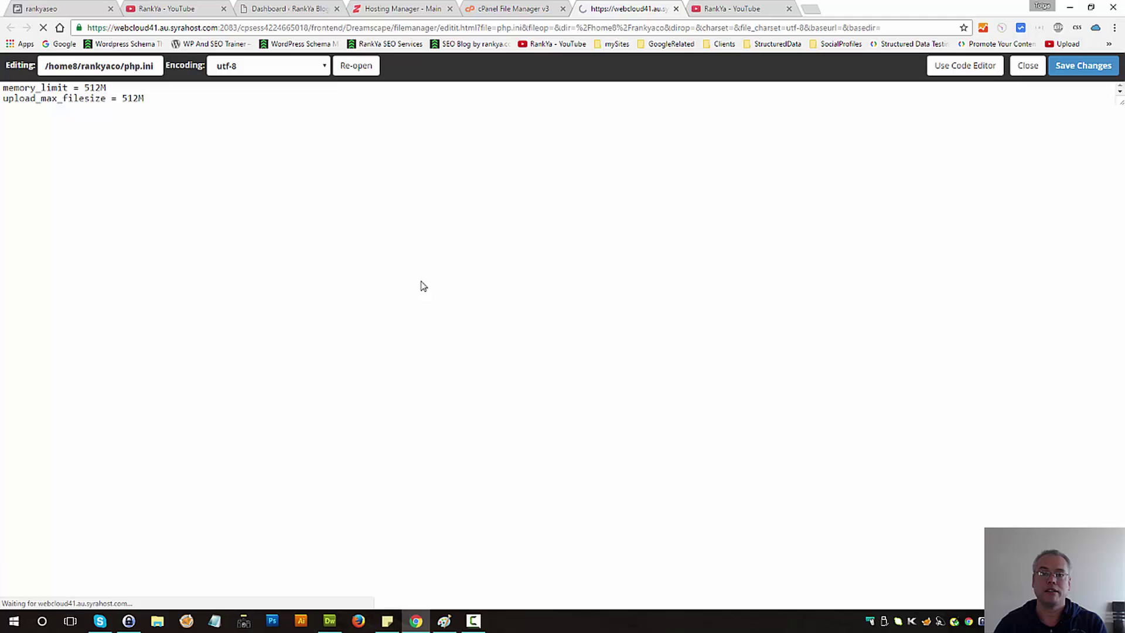
left_click_drag(122, 363, 2, 97)
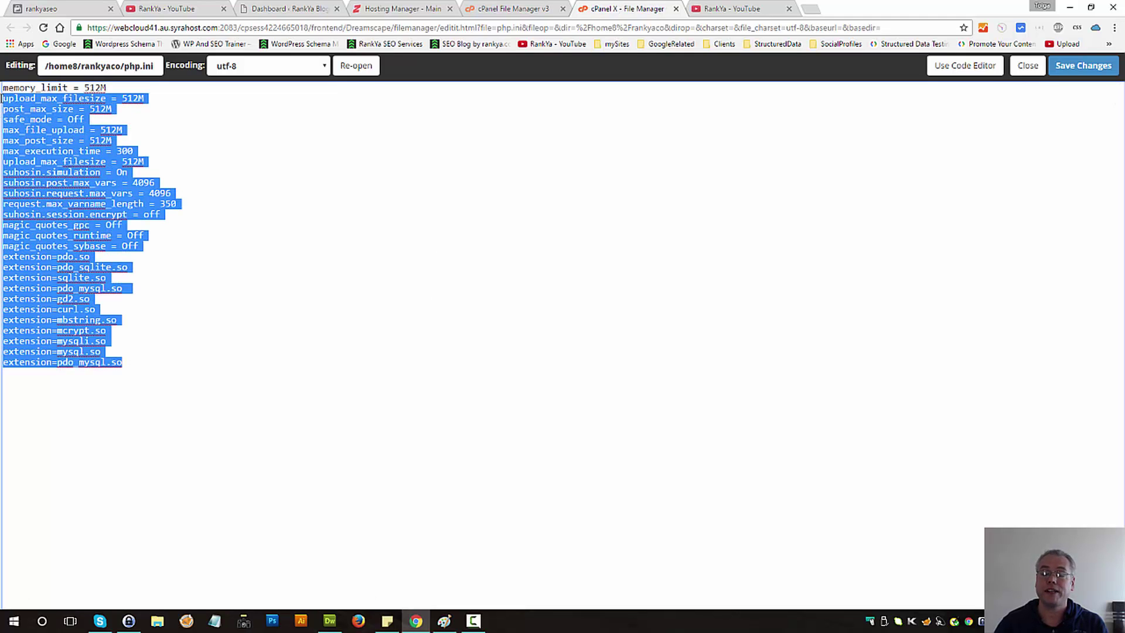
left_click(199, 279)
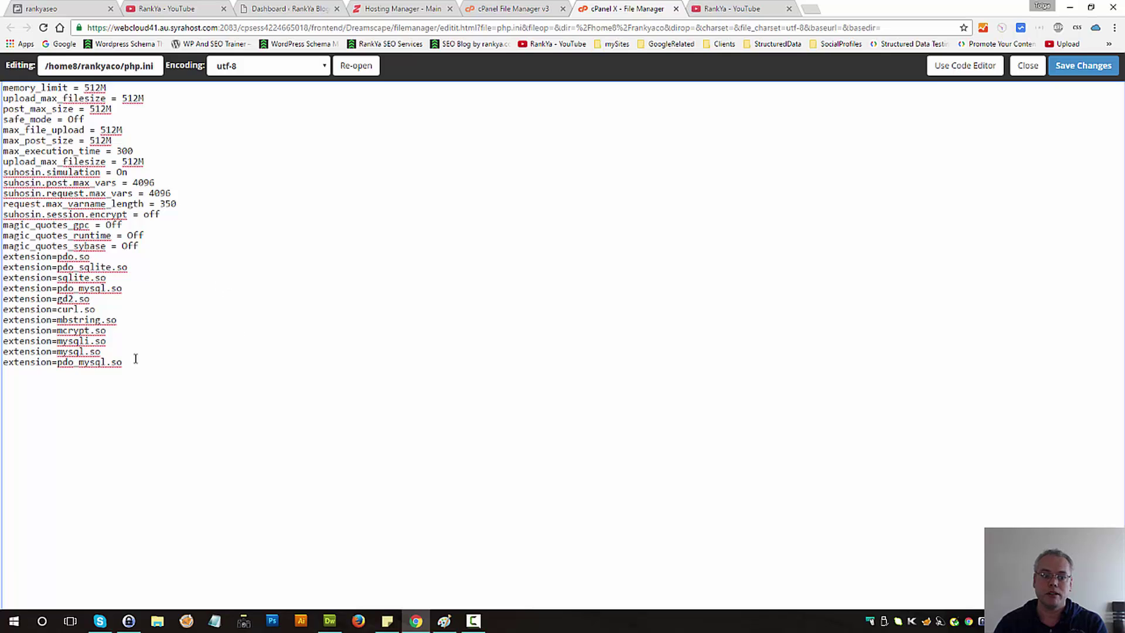
left_click_drag(135, 359, 2, 101)
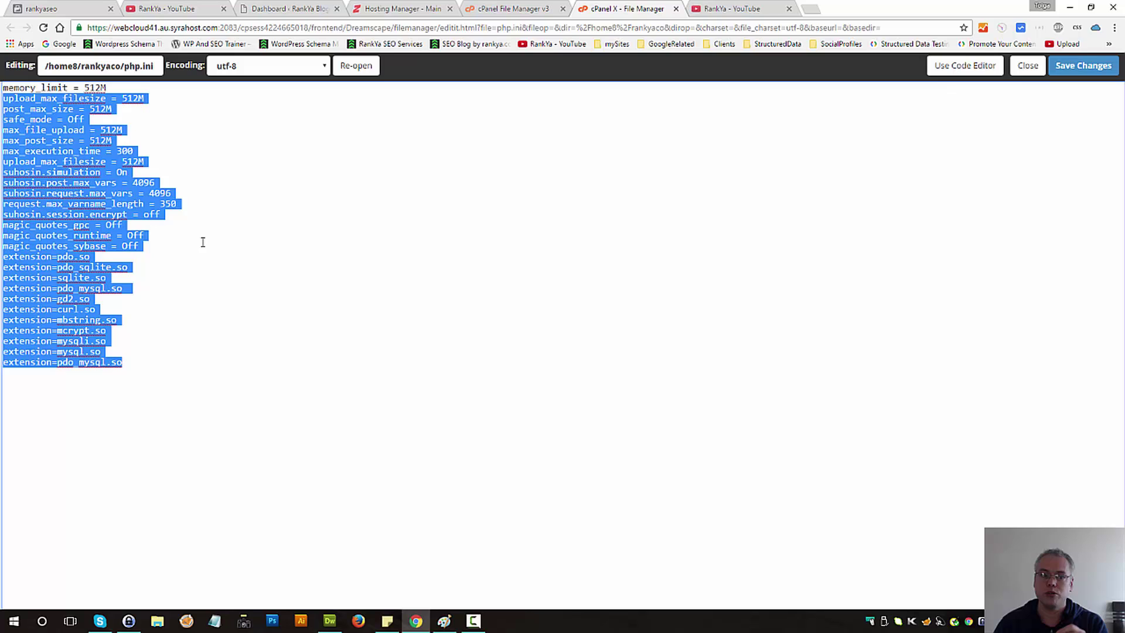
left_click(182, 281)
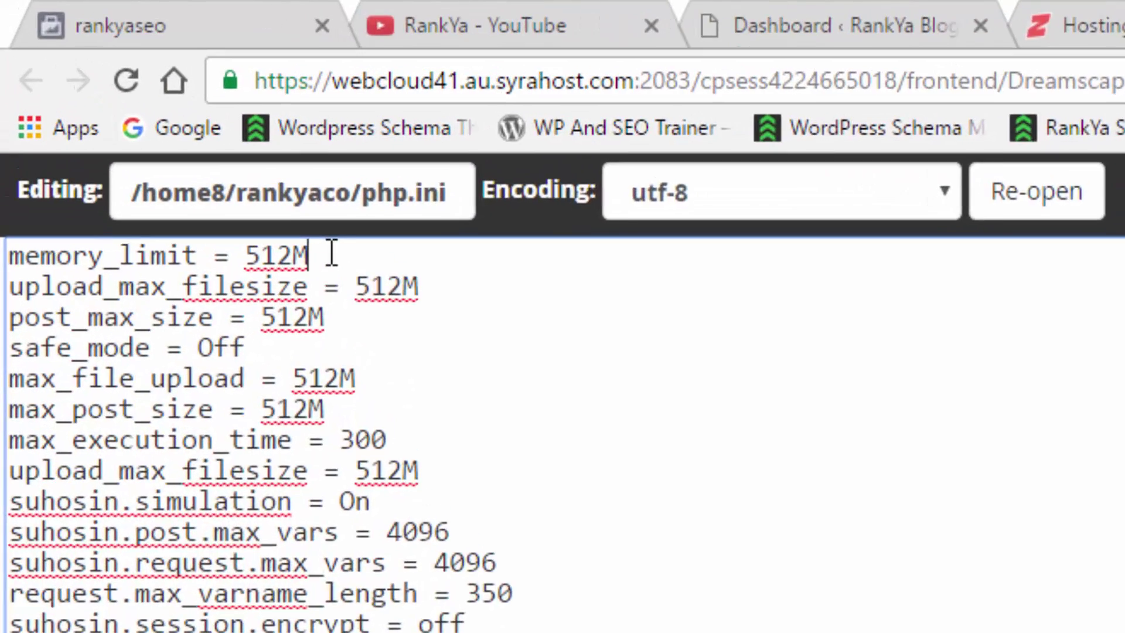
left_click_drag(114, 88, 29, 89)
left_click_drag(112, 341, 10, 338)
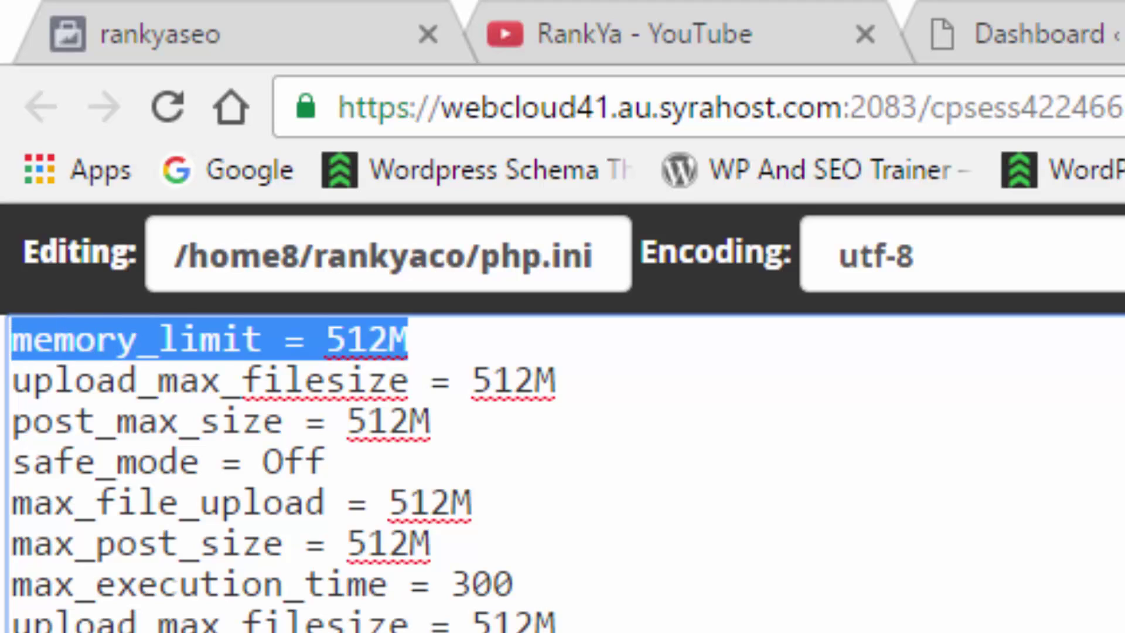
left_click(294, 463)
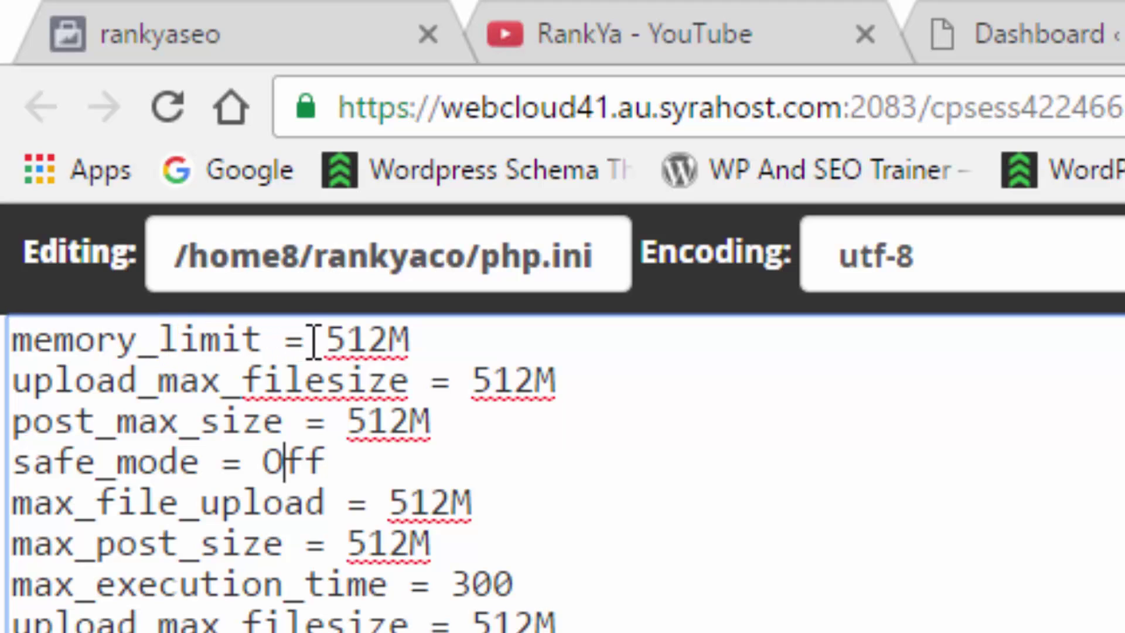
Step: Try memory_limit 256M, revert to 512M, and save php.ini
left_click(337, 344)
left_click_drag(337, 345, 400, 346)
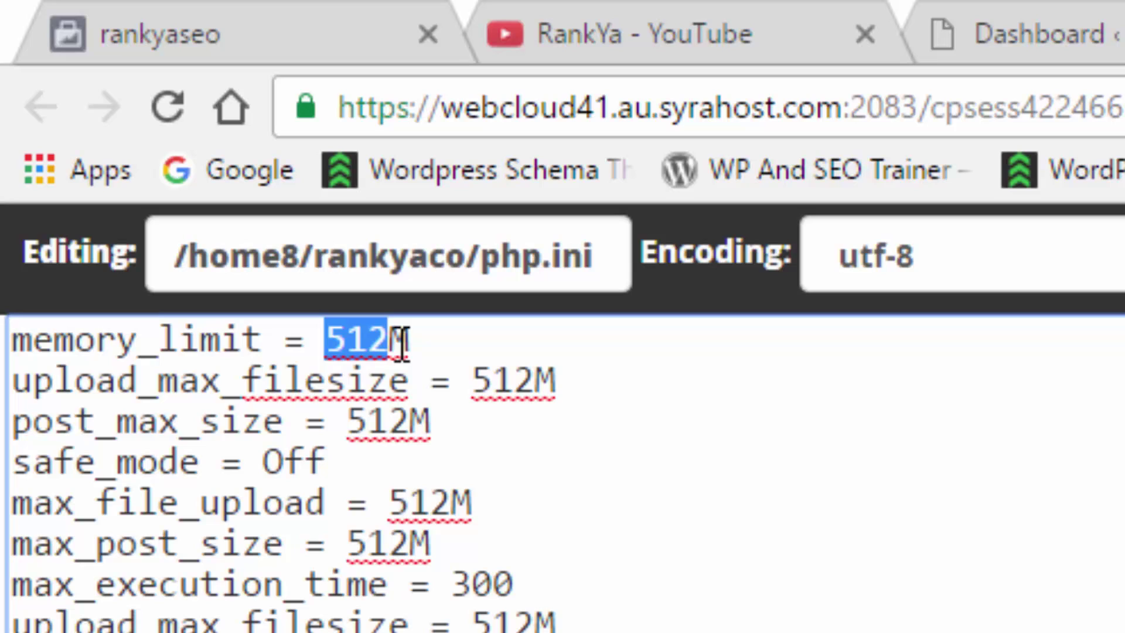
type("256")
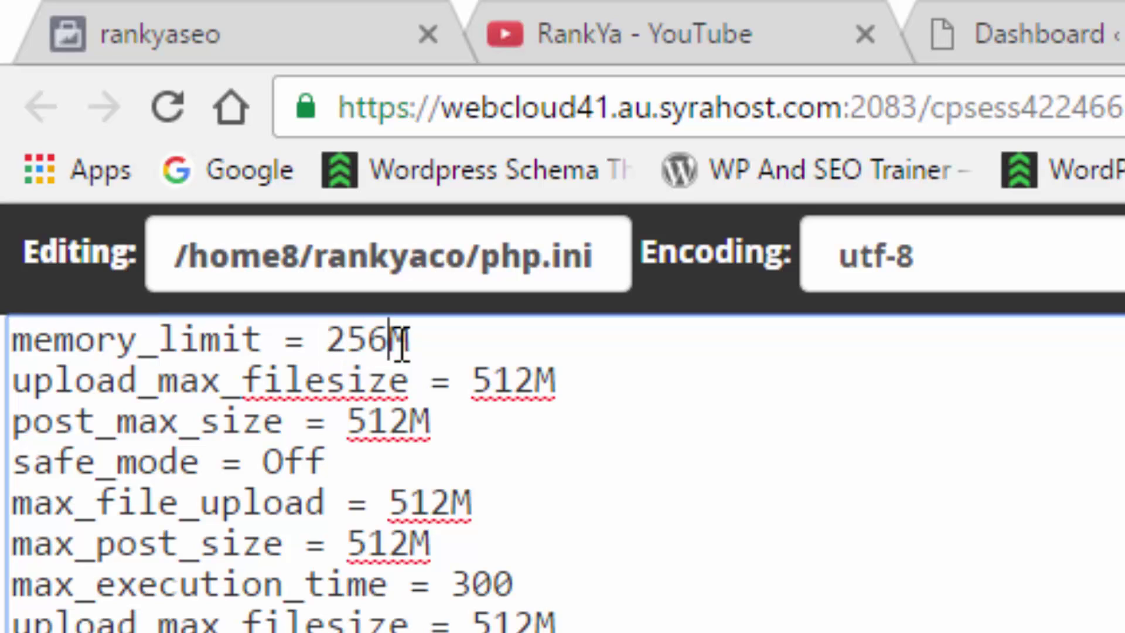
key("ctrl+z")
key("Right")
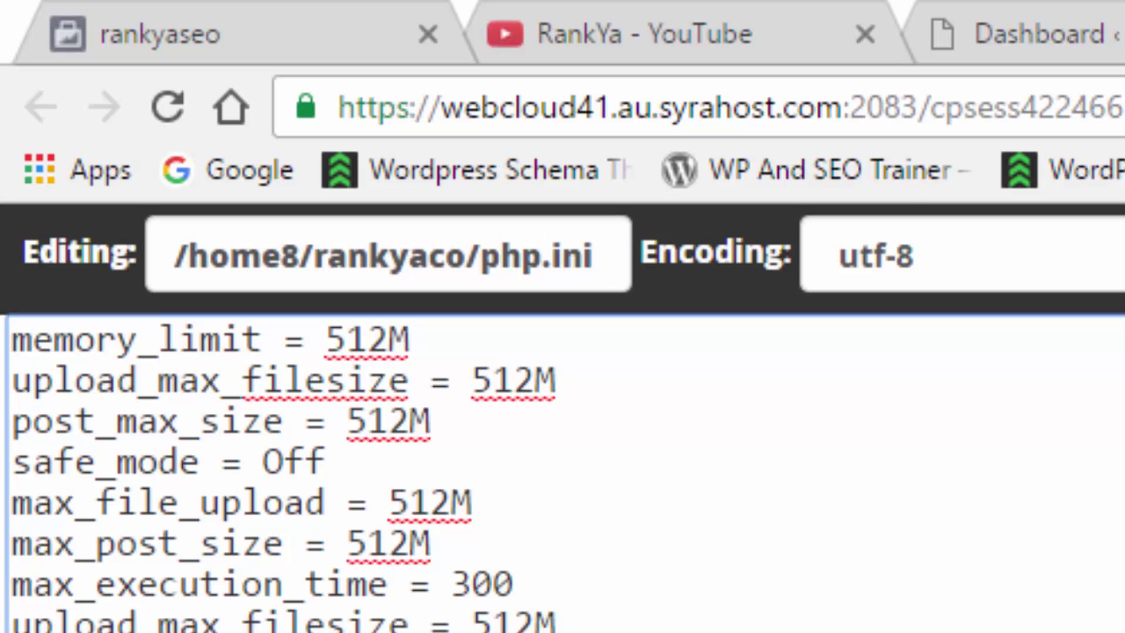
left_click_drag(424, 348, 9, 346)
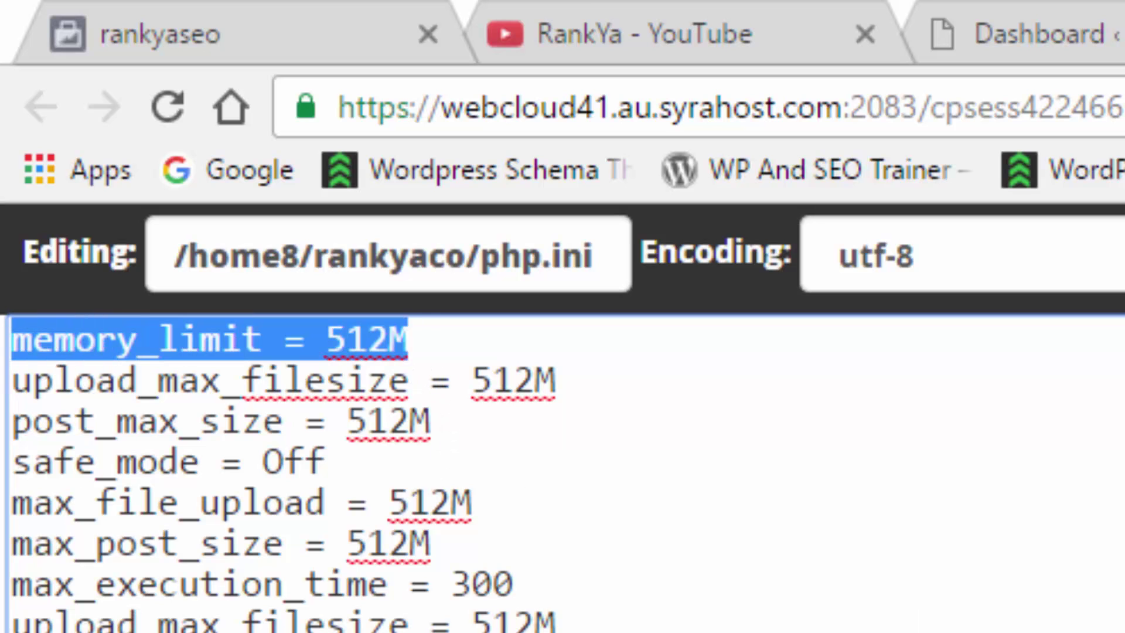
key("Right")
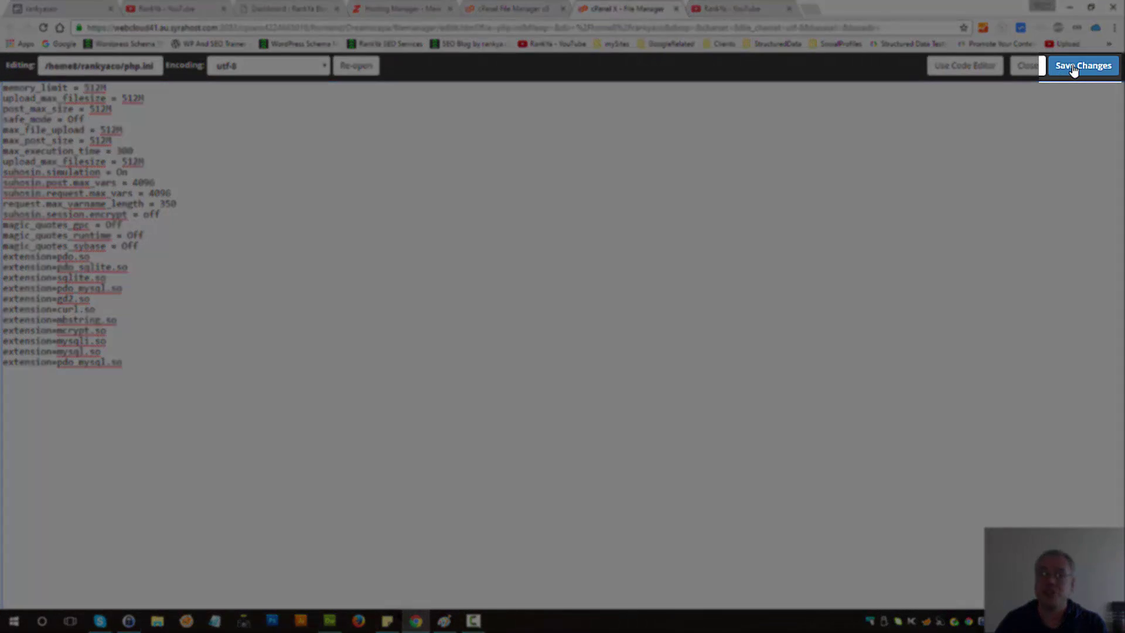
left_click(1073, 67)
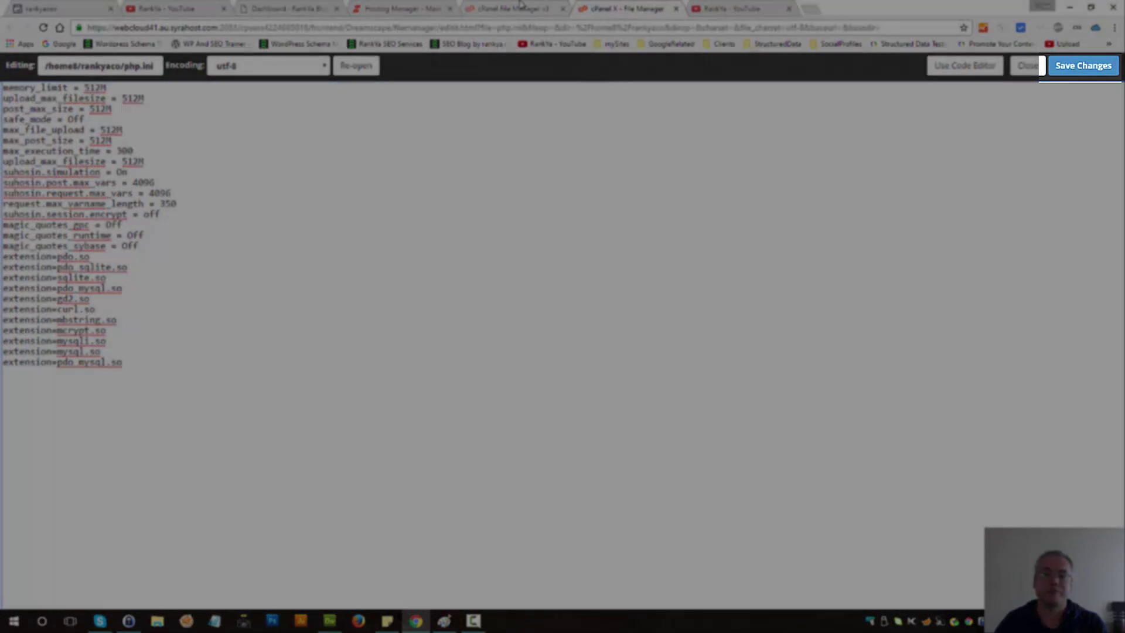
Step: Choose to delete php.ini from the home folder listing
left_click(517, 8)
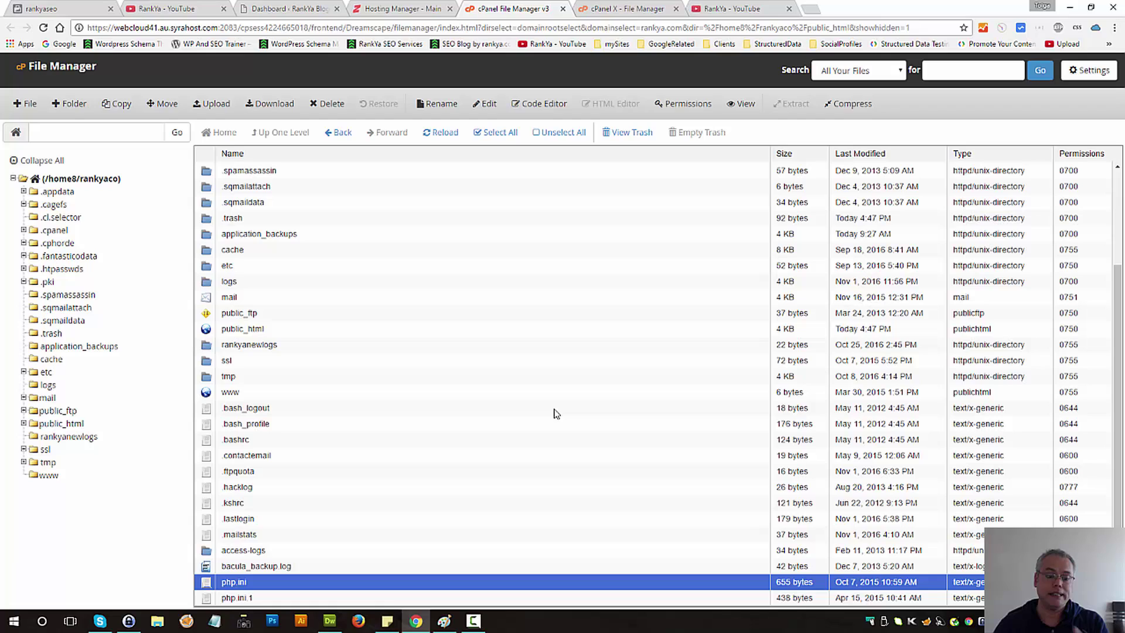
right_click(205, 586)
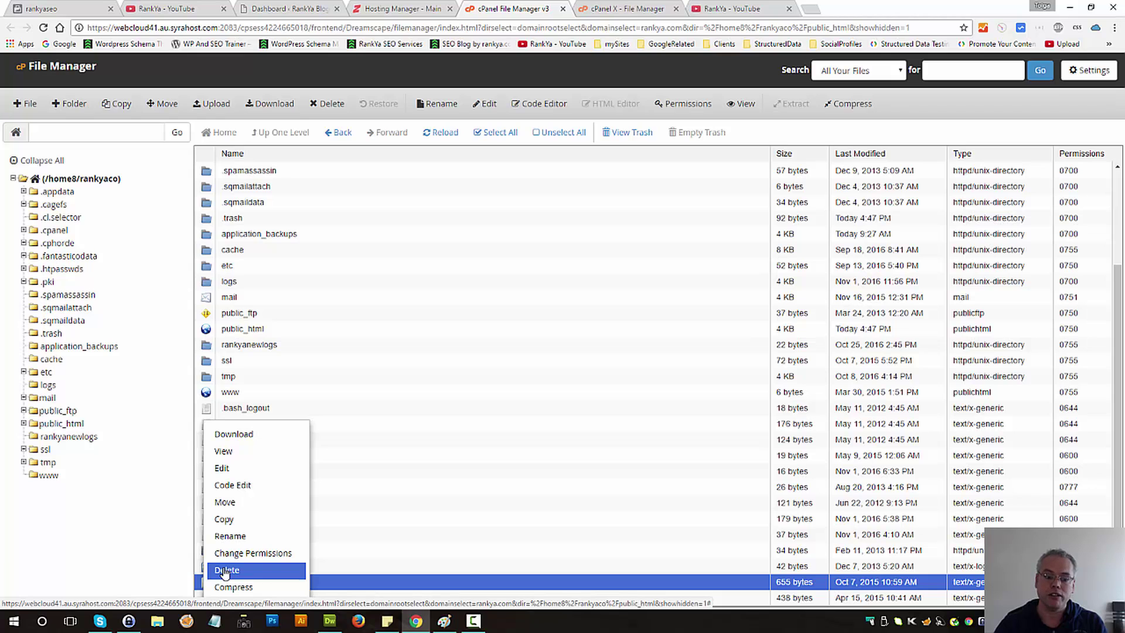
left_click(225, 571)
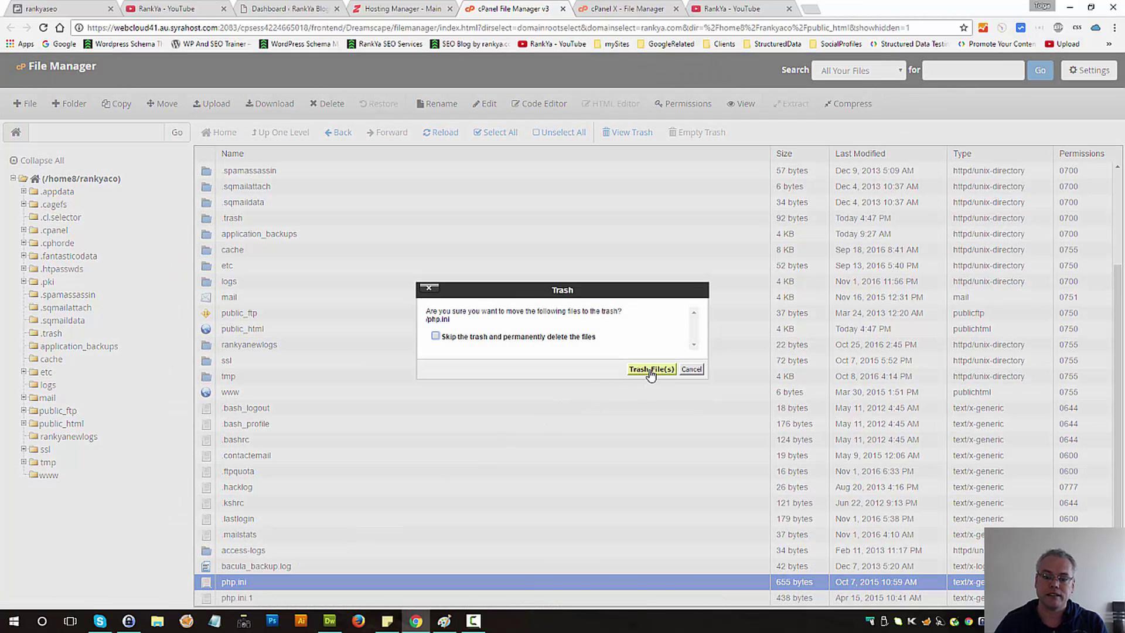
Step: Copy the full php.ini text into a Notepad document as a backup
left_click(632, 8)
key("ctrl+a")
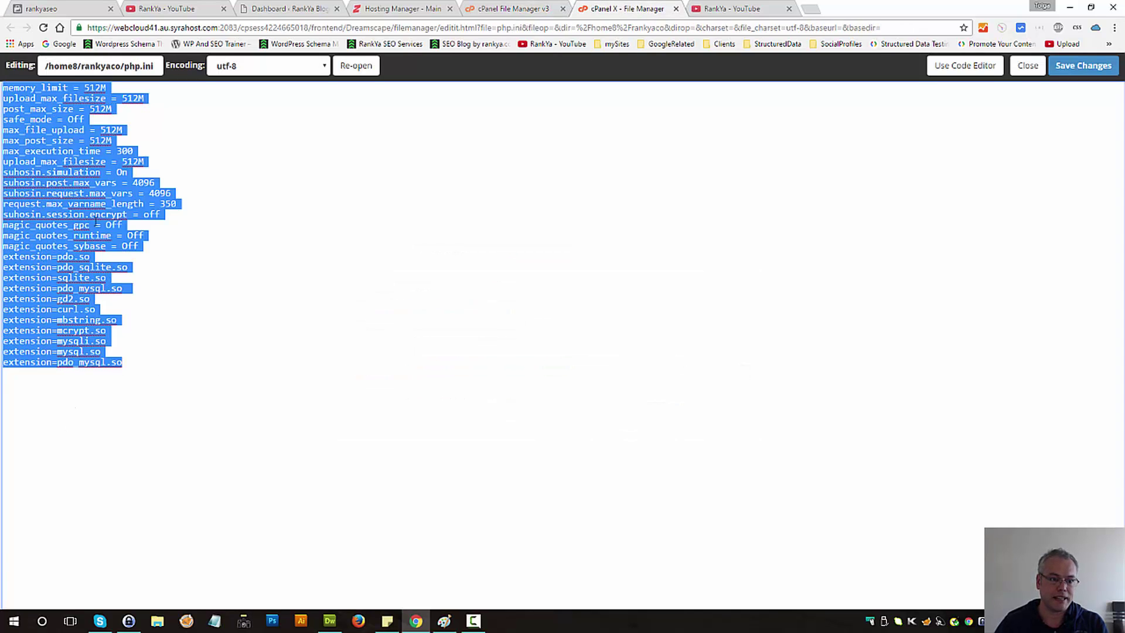
right_click(101, 271)
left_click(126, 295)
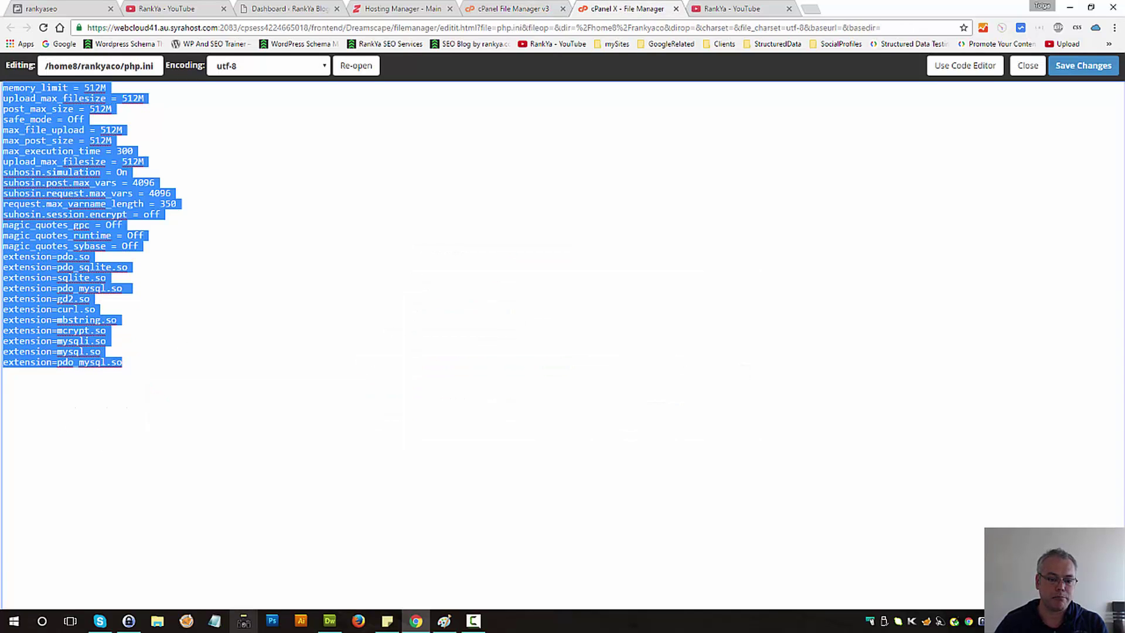
left_click(214, 621)
key("ctrl+v")
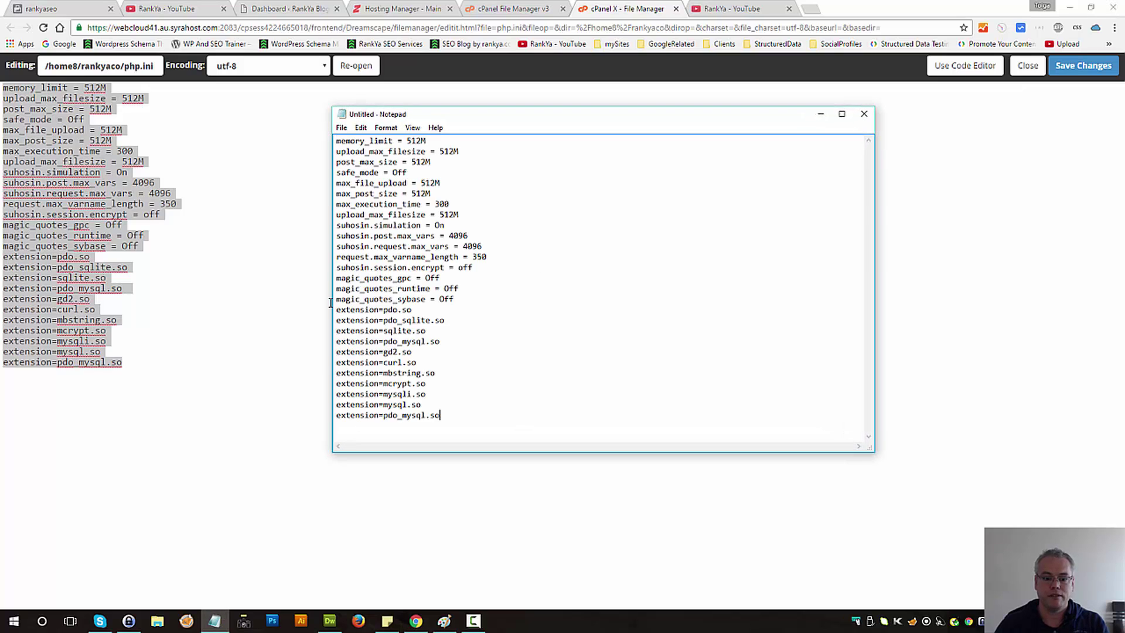
Step: Close the php.ini editor and confirm moving php.ini to the trash
key("alt+Tab")
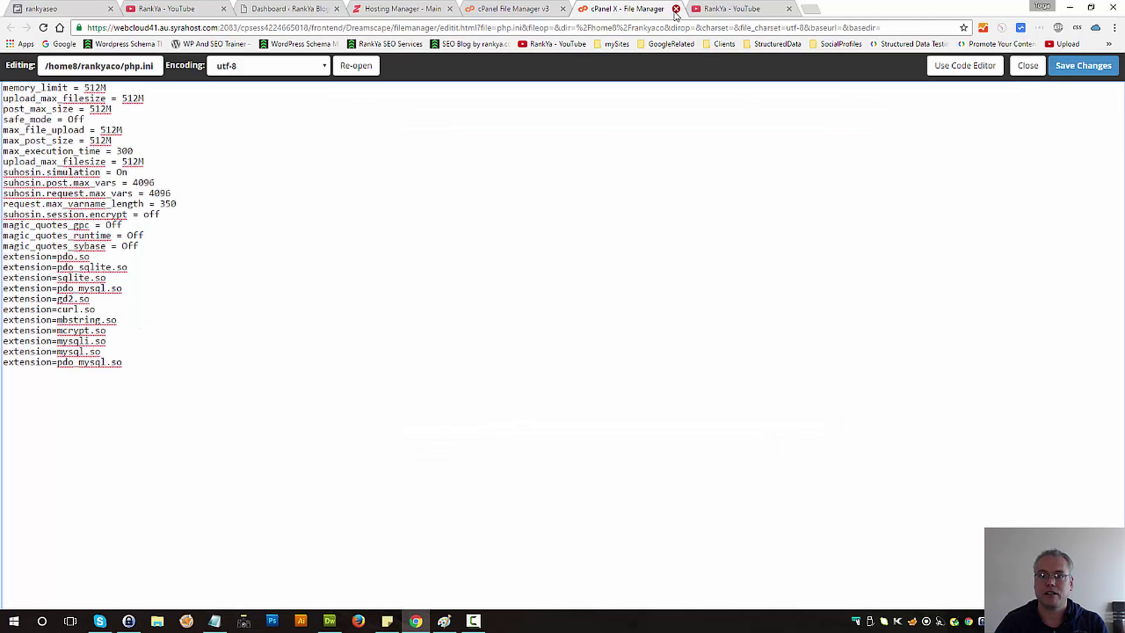
left_click(676, 10)
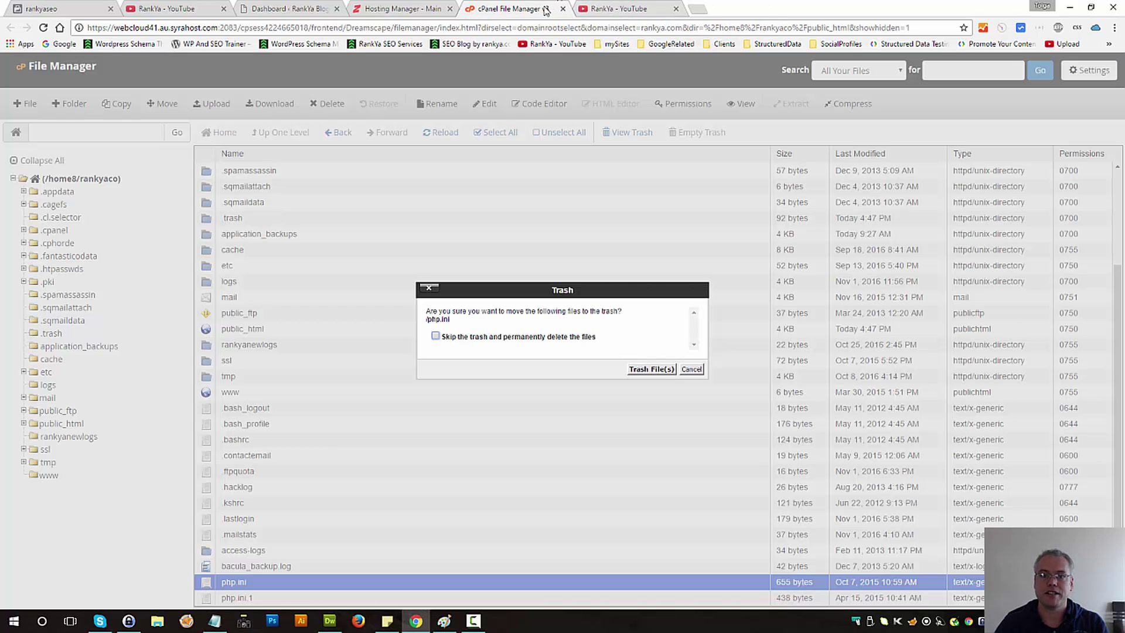
left_click(651, 369)
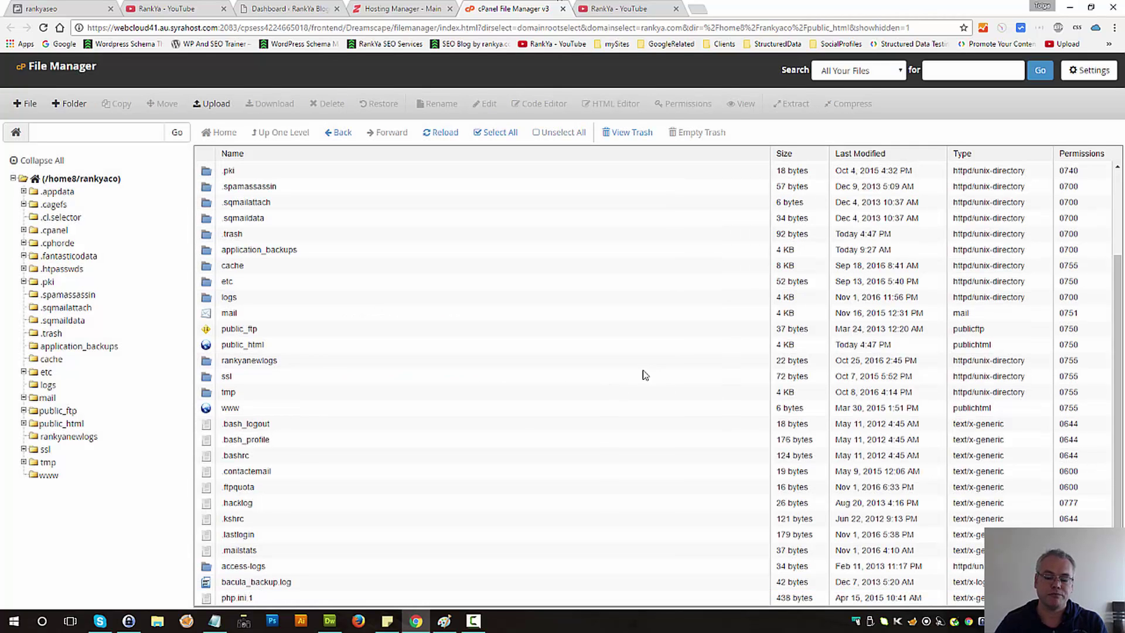
Step: Load rankya.com from the SEO Blog bookmark in a new tab, then refresh the /home8 listing
left_click(697, 8)
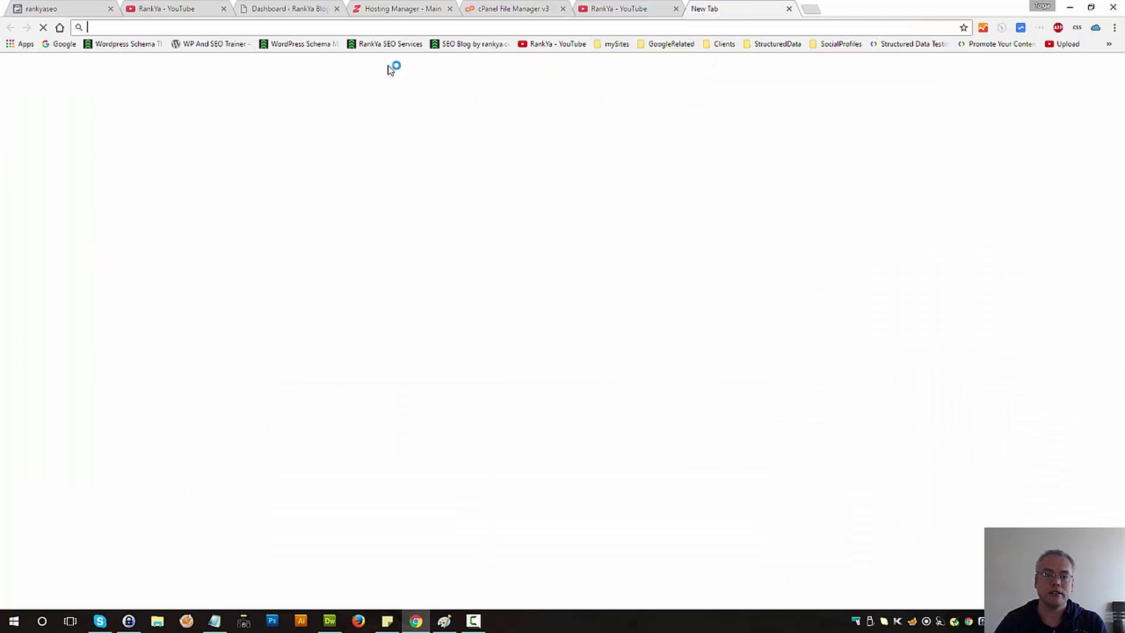
left_click(455, 45)
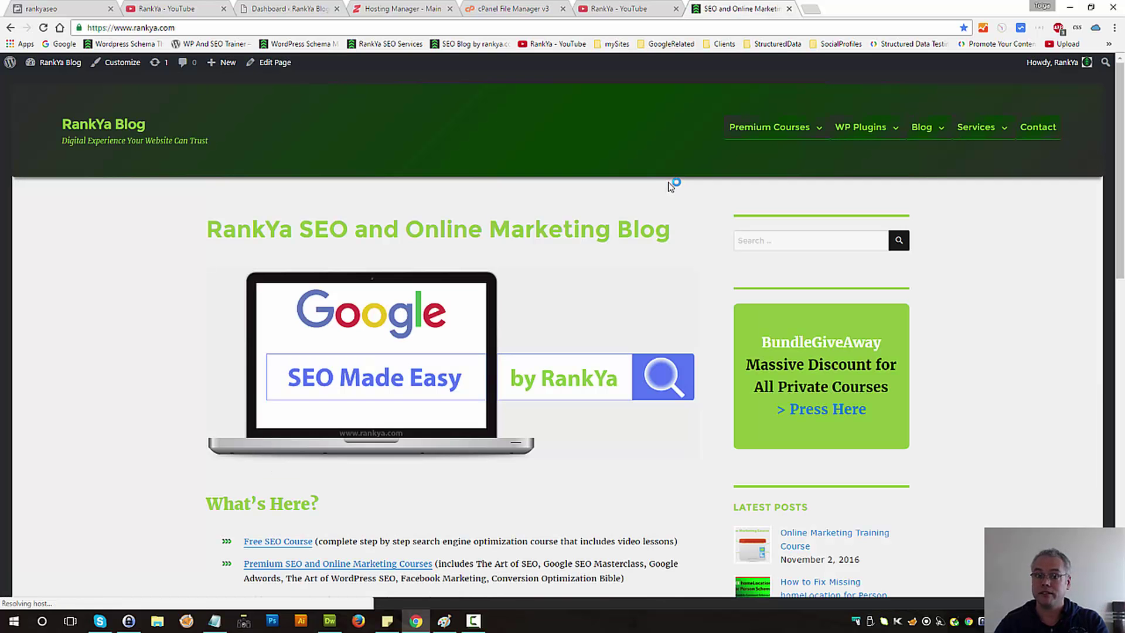
left_click(521, 10)
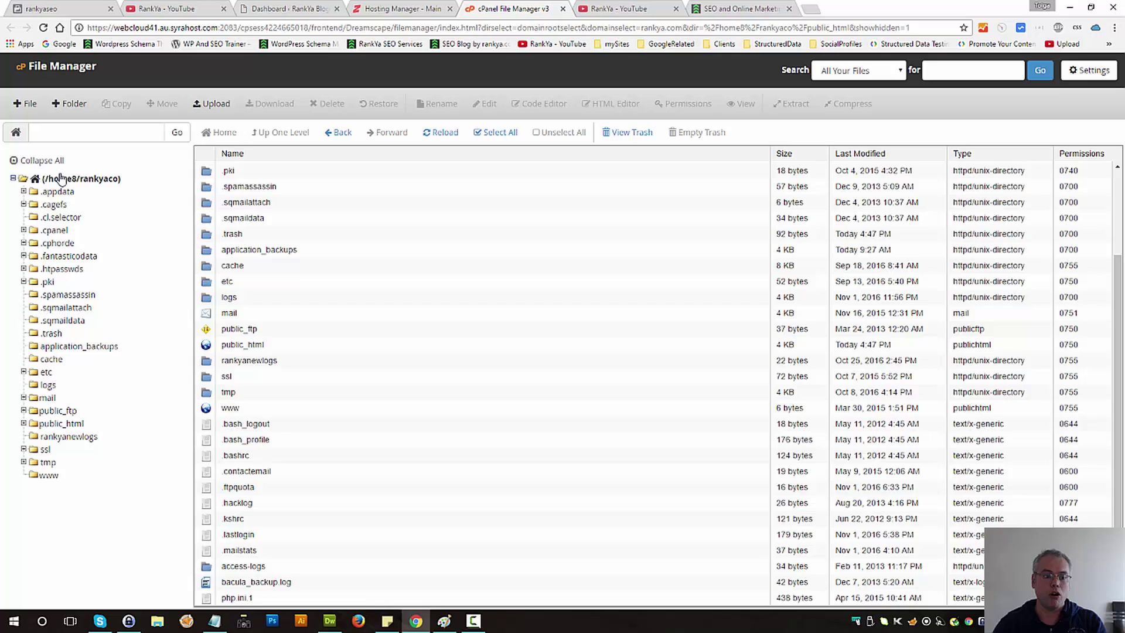
left_click(61, 178)
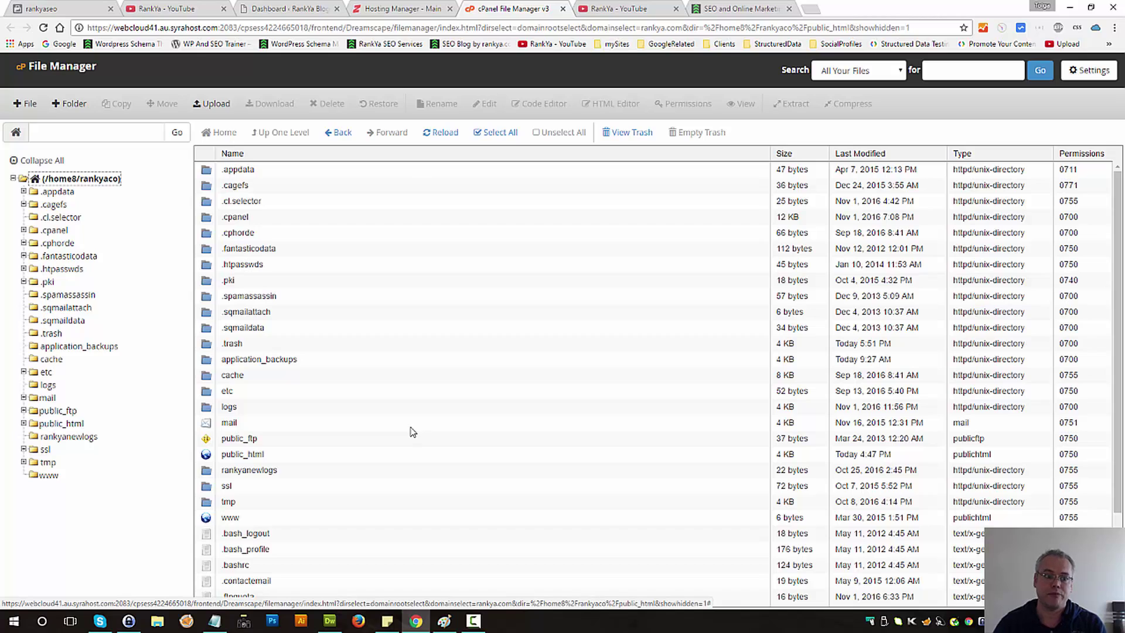
scroll(417, 430, "down", 3)
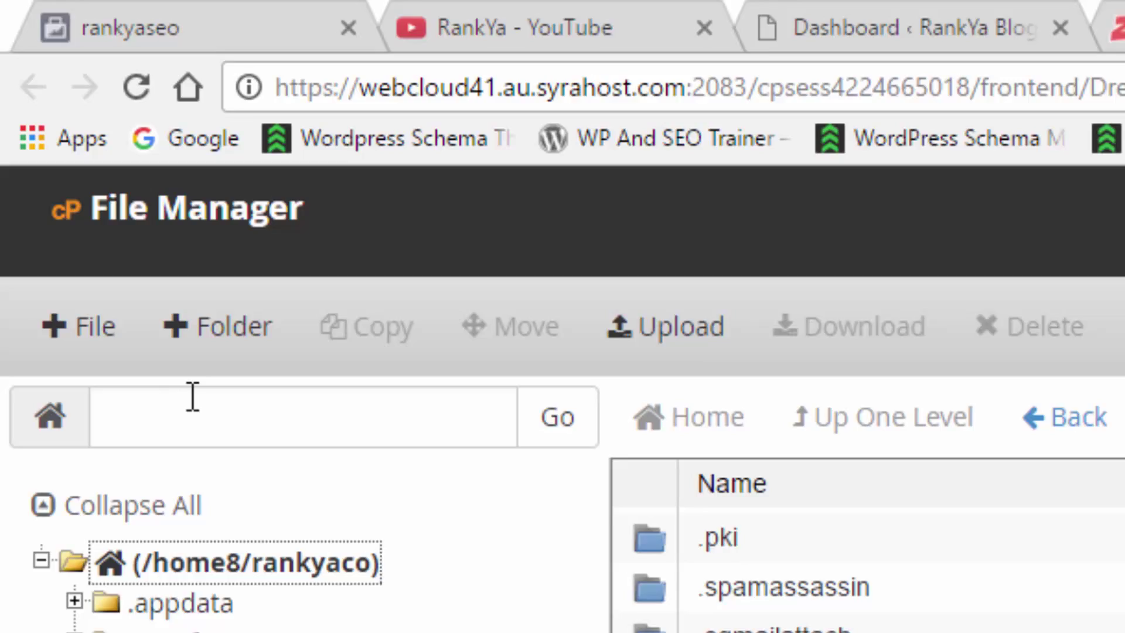
Step: Create a new empty php.ini file in the home folder
left_click(94, 331)
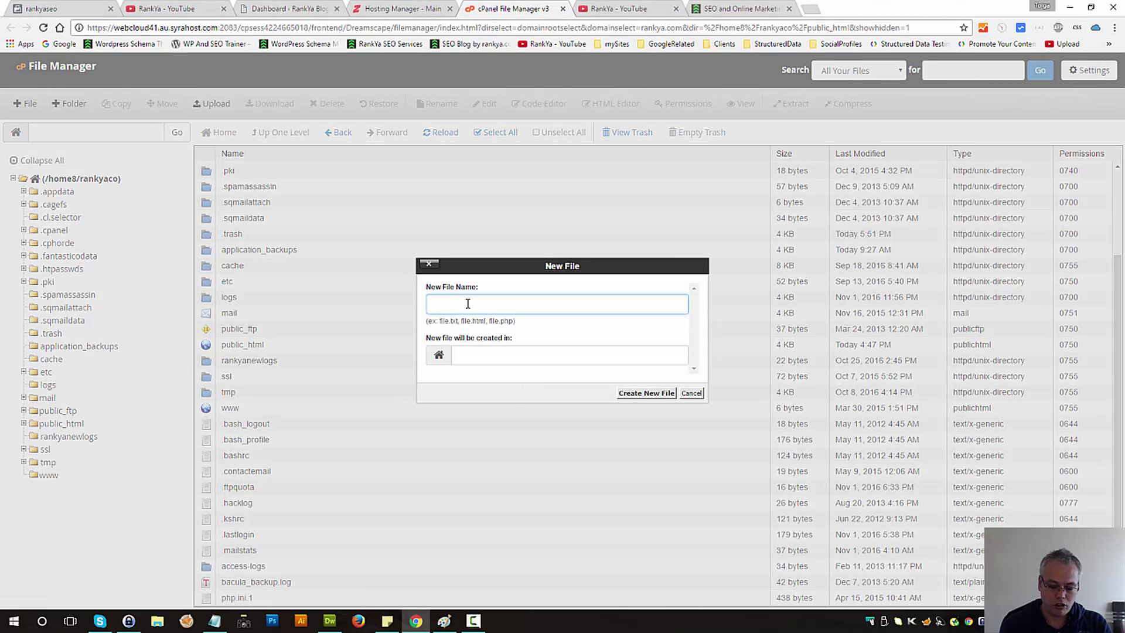
type("php.ini")
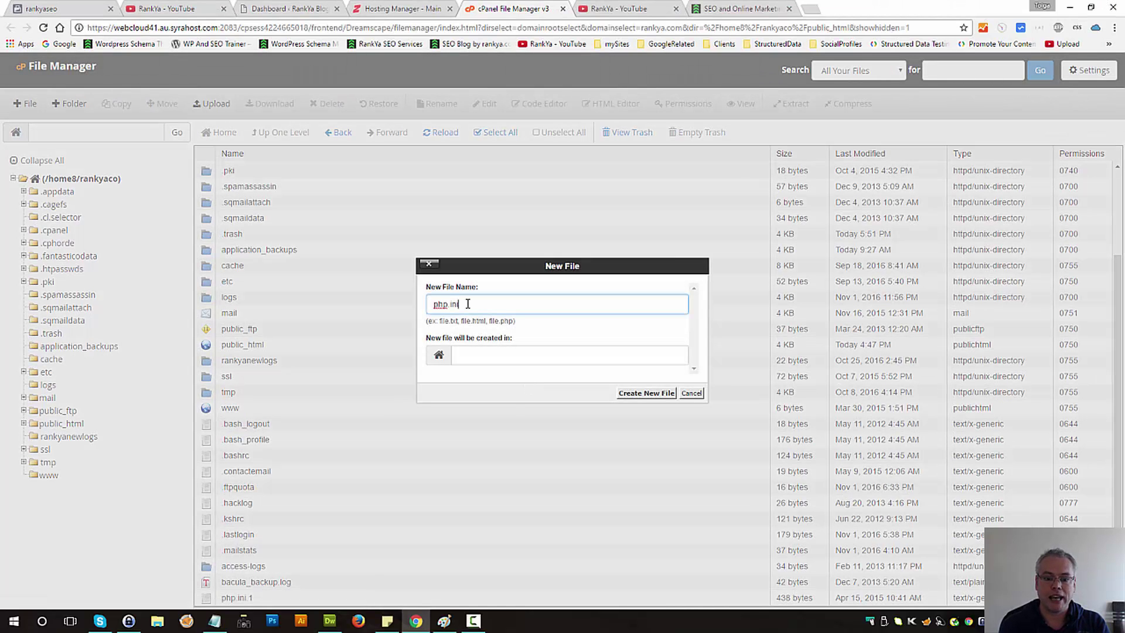
left_click(648, 394)
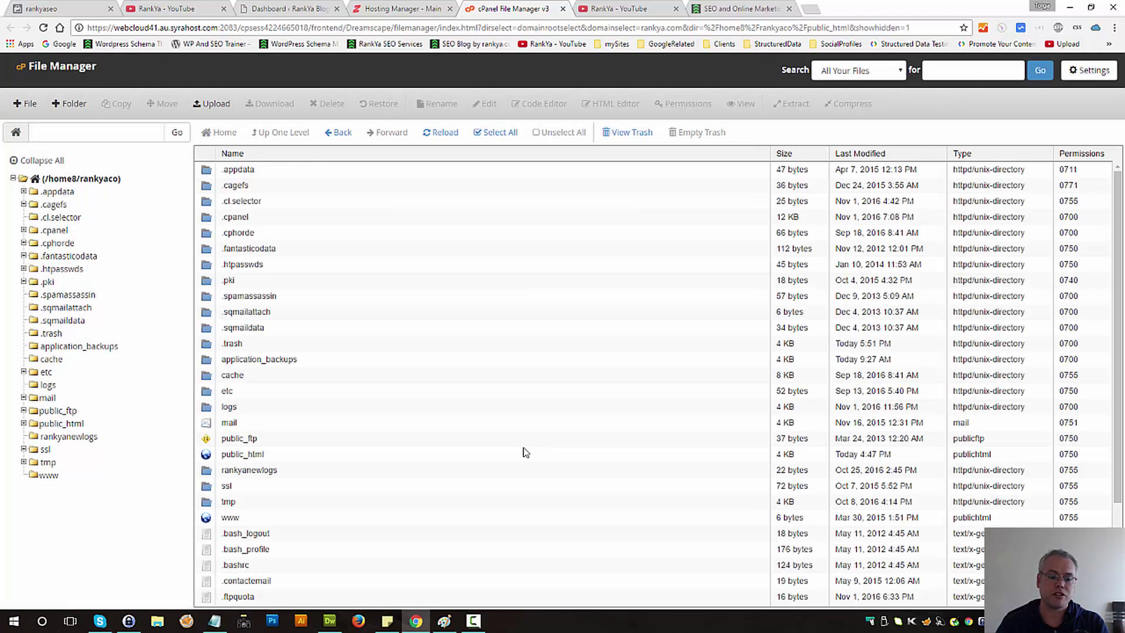
Step: Scroll to the new php.ini and choose Edit on it
scroll(352, 486, "down", 2)
scroll(343, 488, "down", 1)
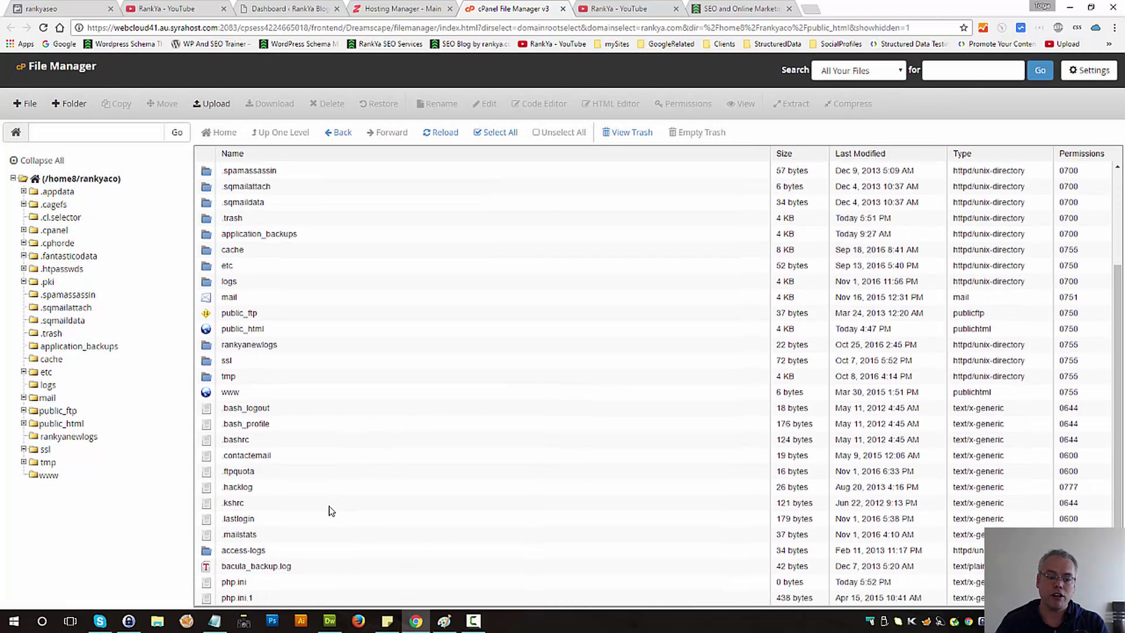
right_click(212, 588)
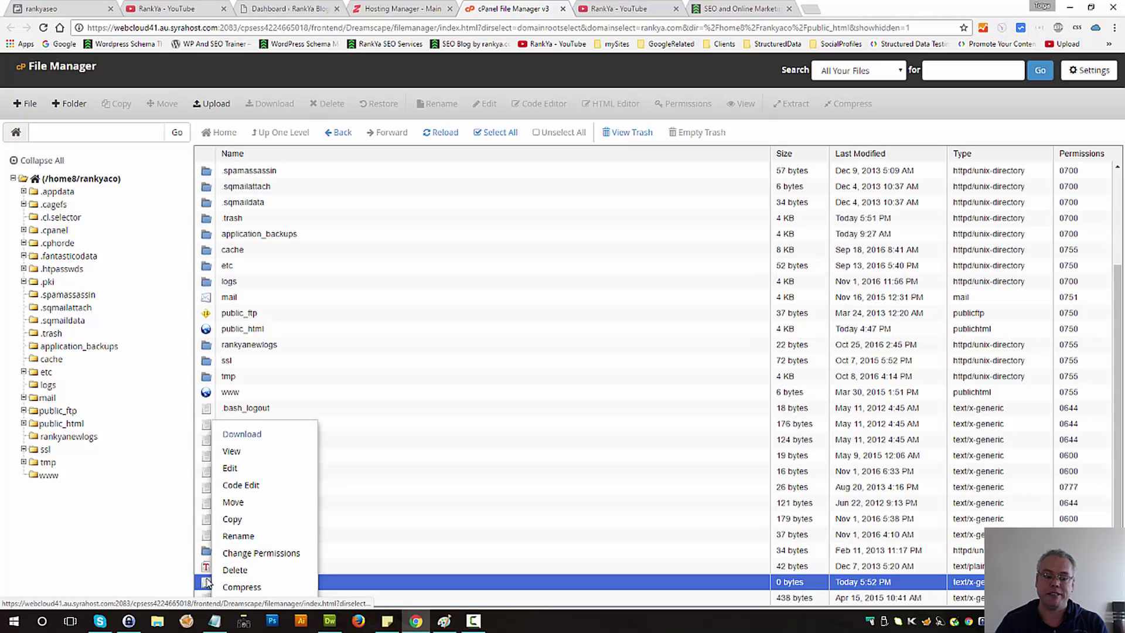
left_click(230, 470)
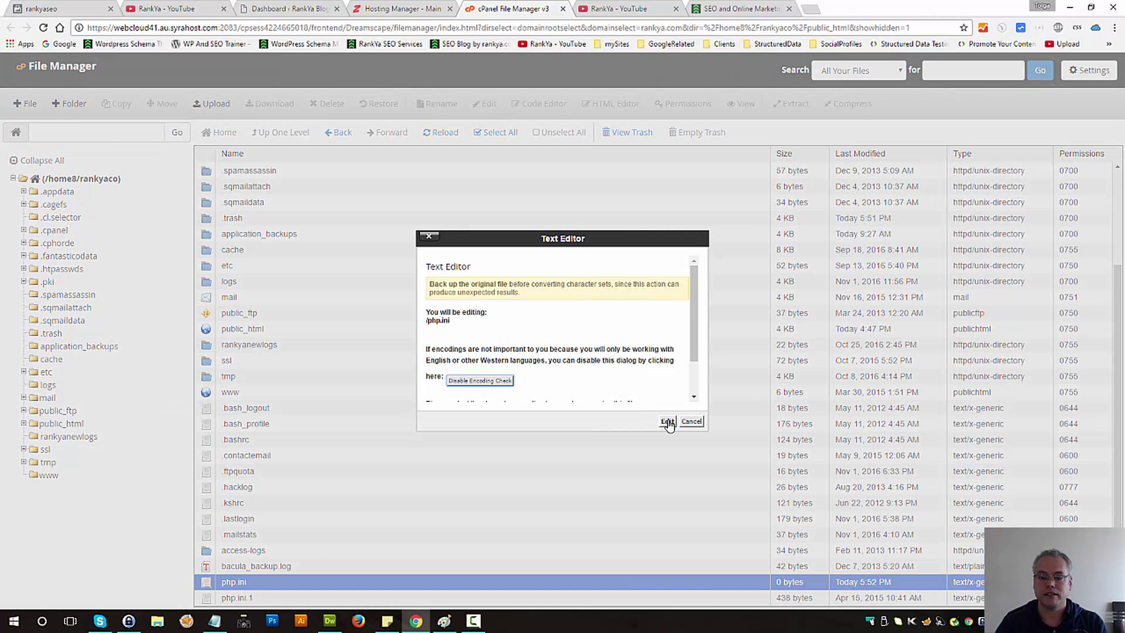
Step: Paste memory_limit = 512M from the Notepad notes into php.ini, then close the editor
left_click(668, 422)
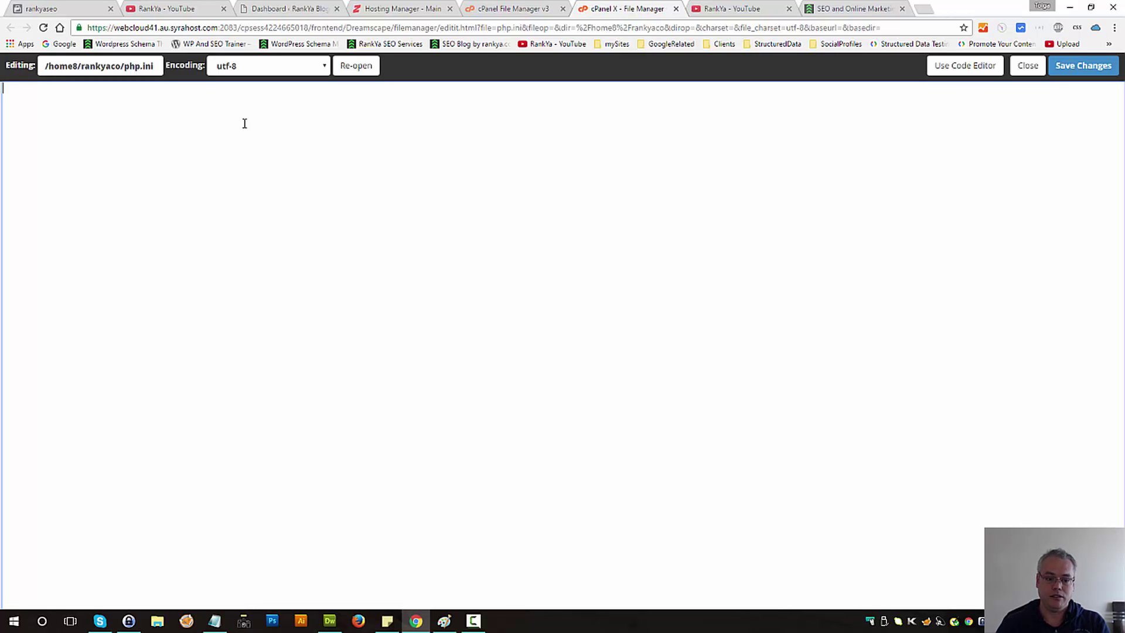
left_click(215, 621)
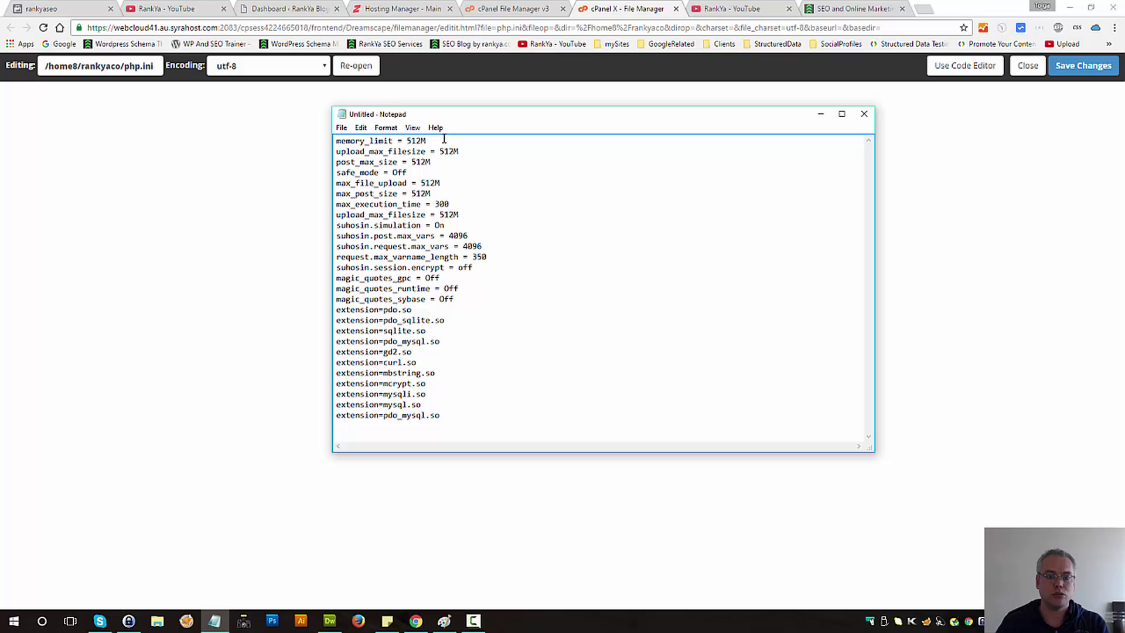
left_click_drag(436, 144, 280, 141)
key("ctrl+c")
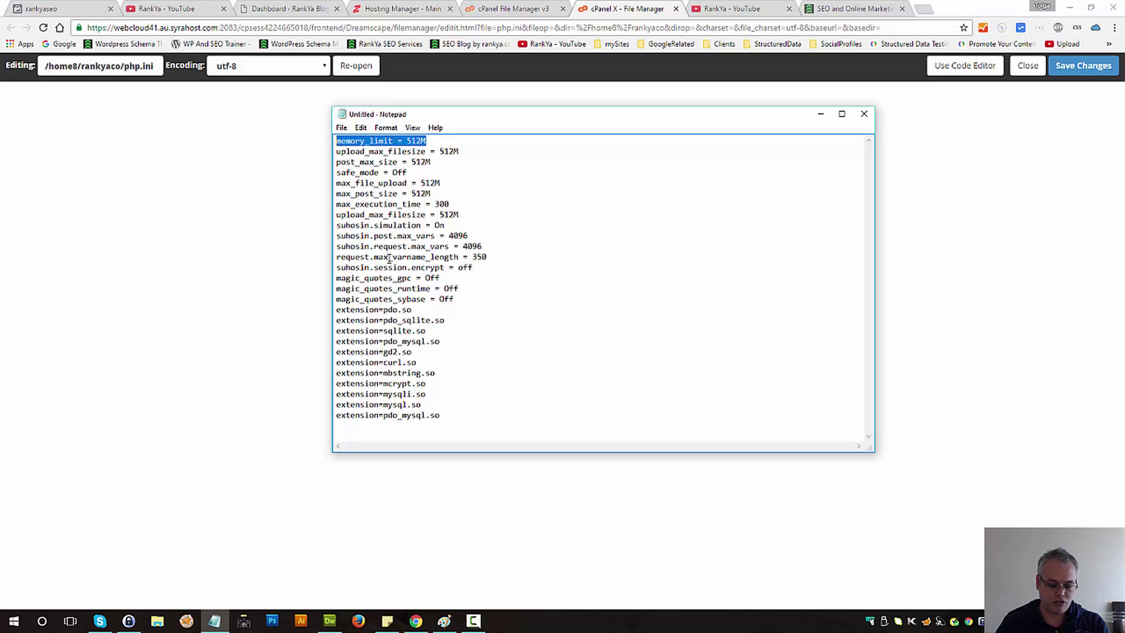
left_click(227, 234)
key("ctrl+v")
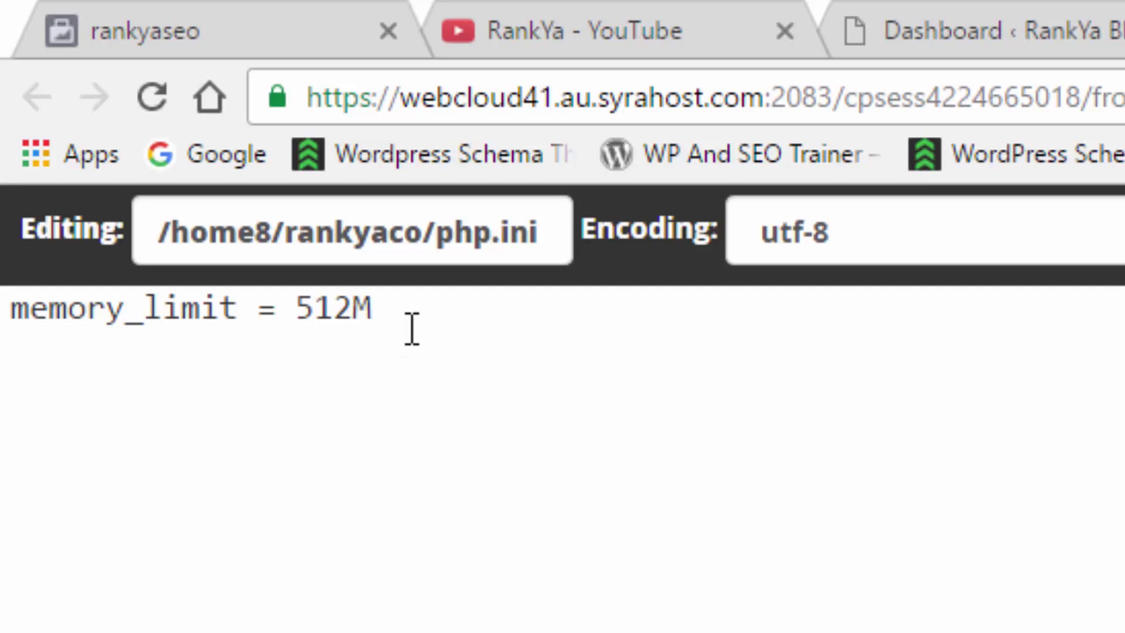
left_click_drag(409, 329, 5, 322)
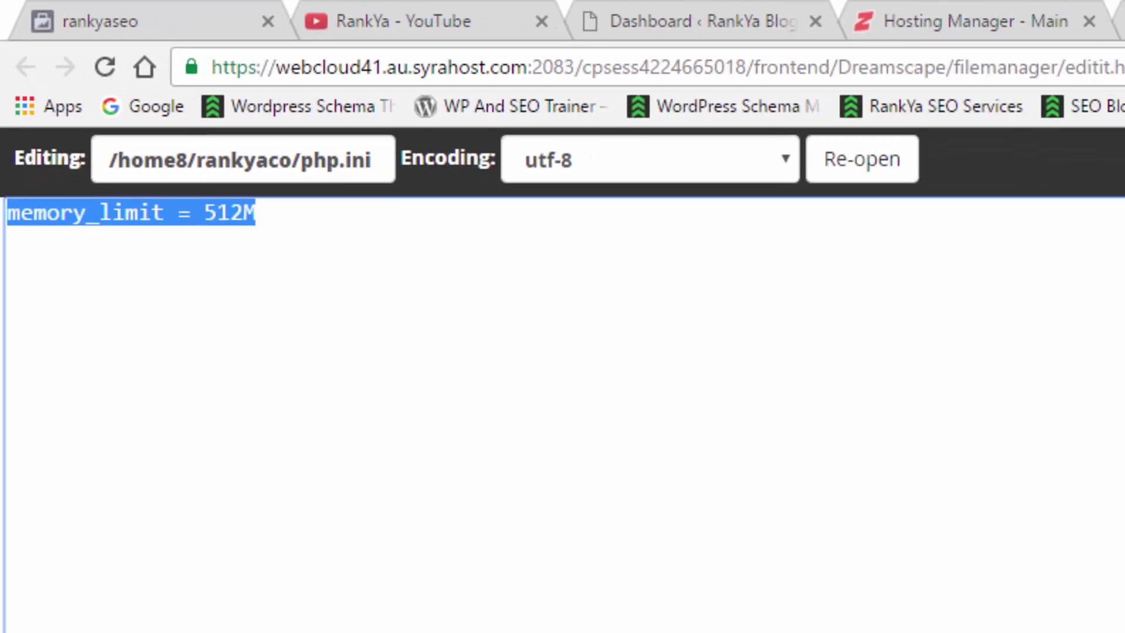
left_click(1027, 66)
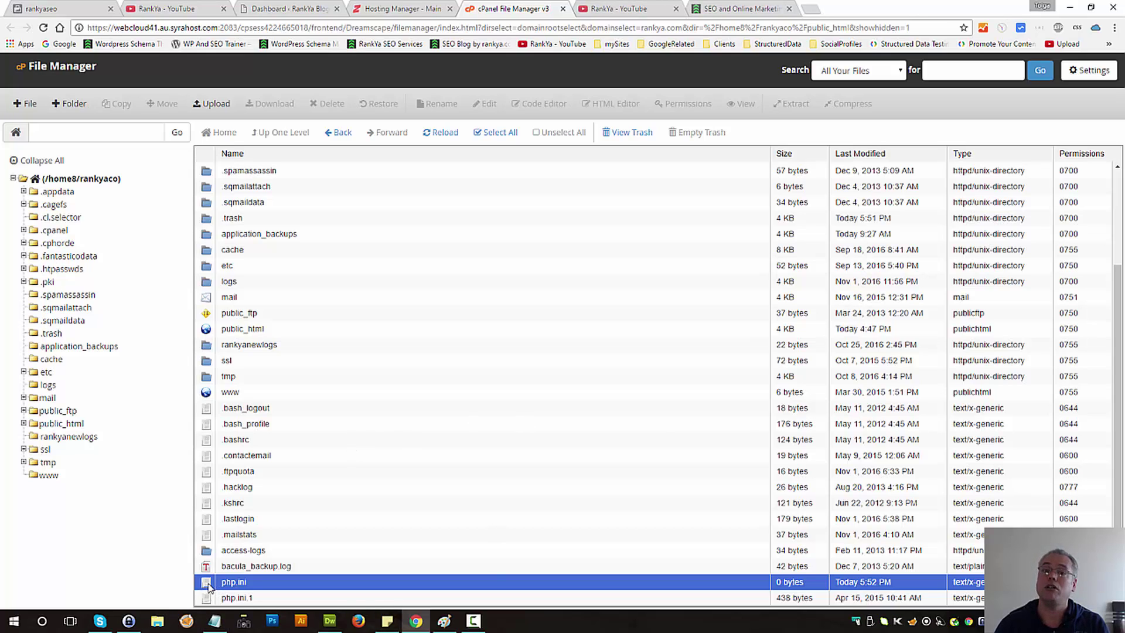
right_click(208, 586)
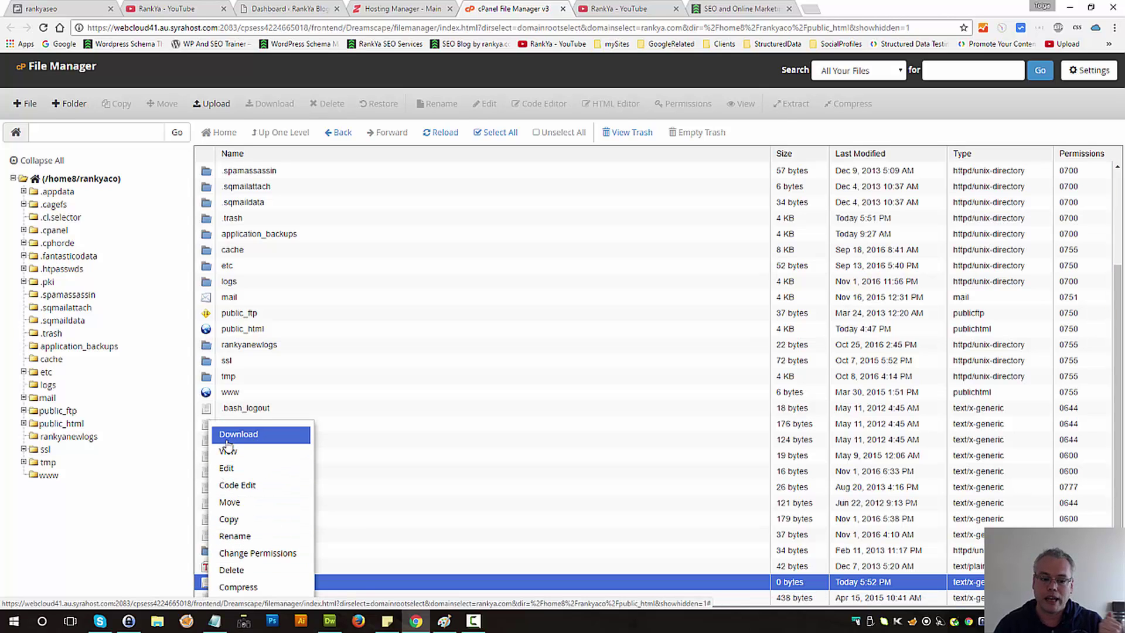
left_click(237, 471)
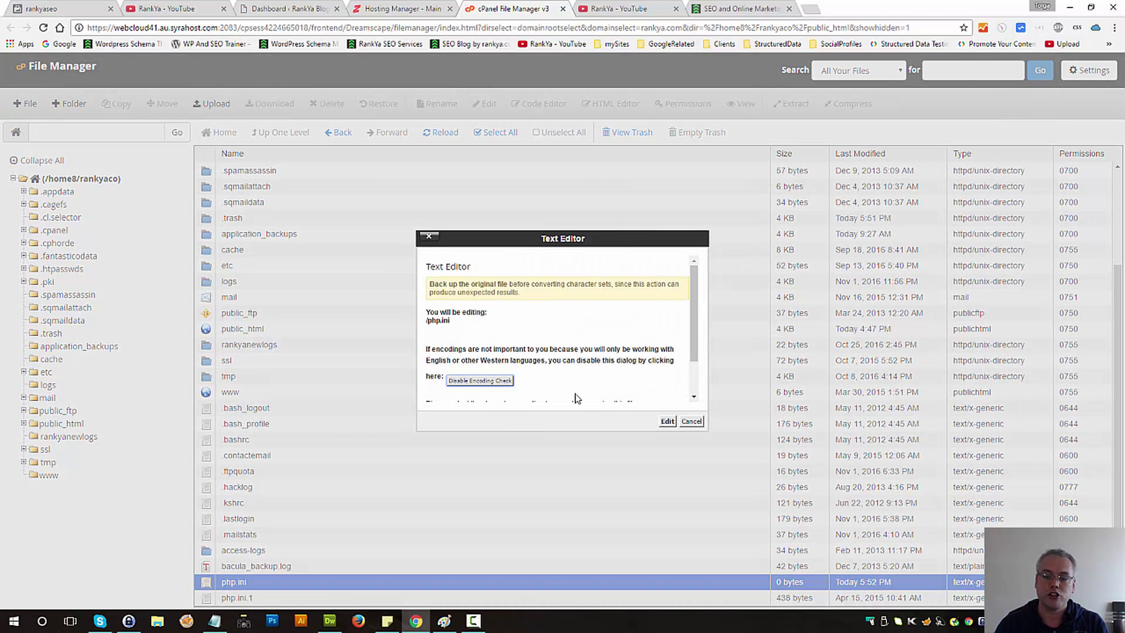
left_click(665, 423)
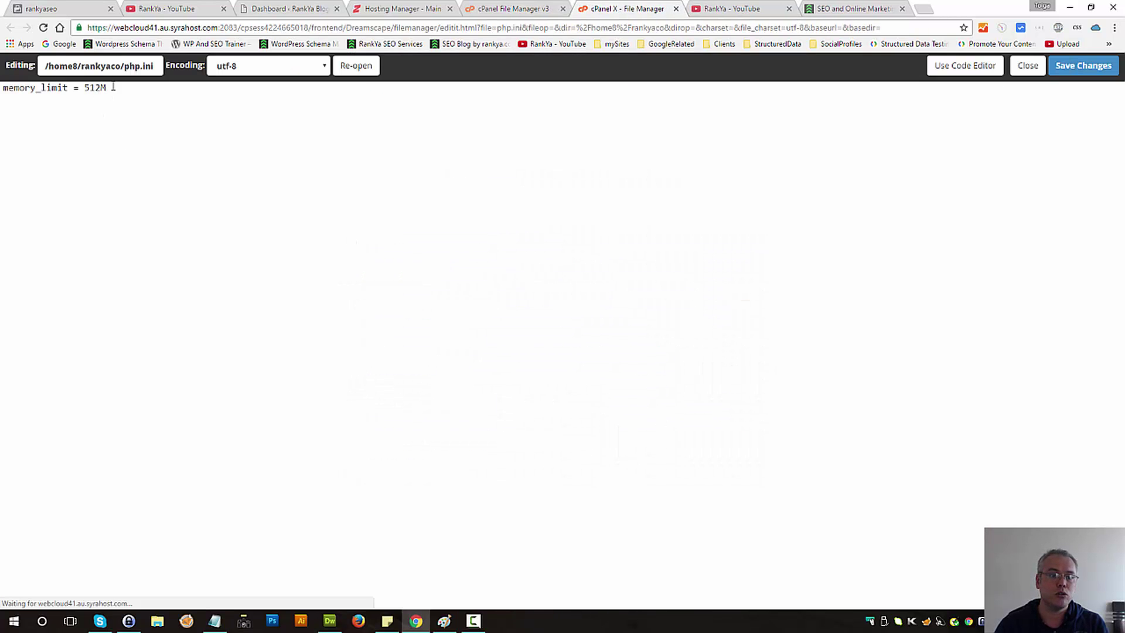
key("ctrl+a")
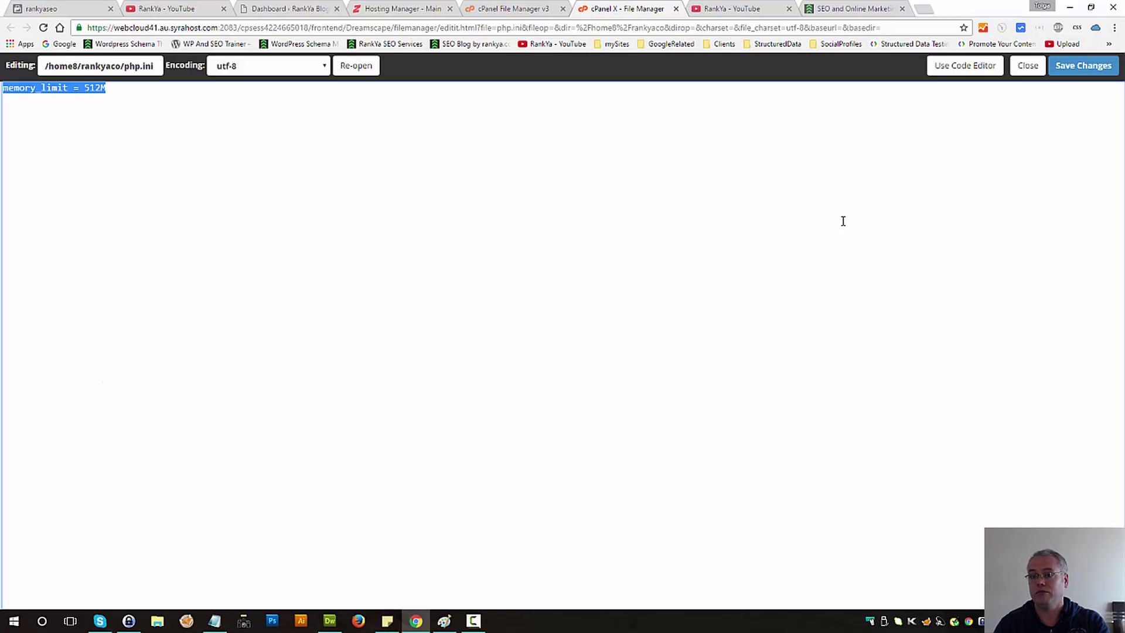
left_click(1028, 65)
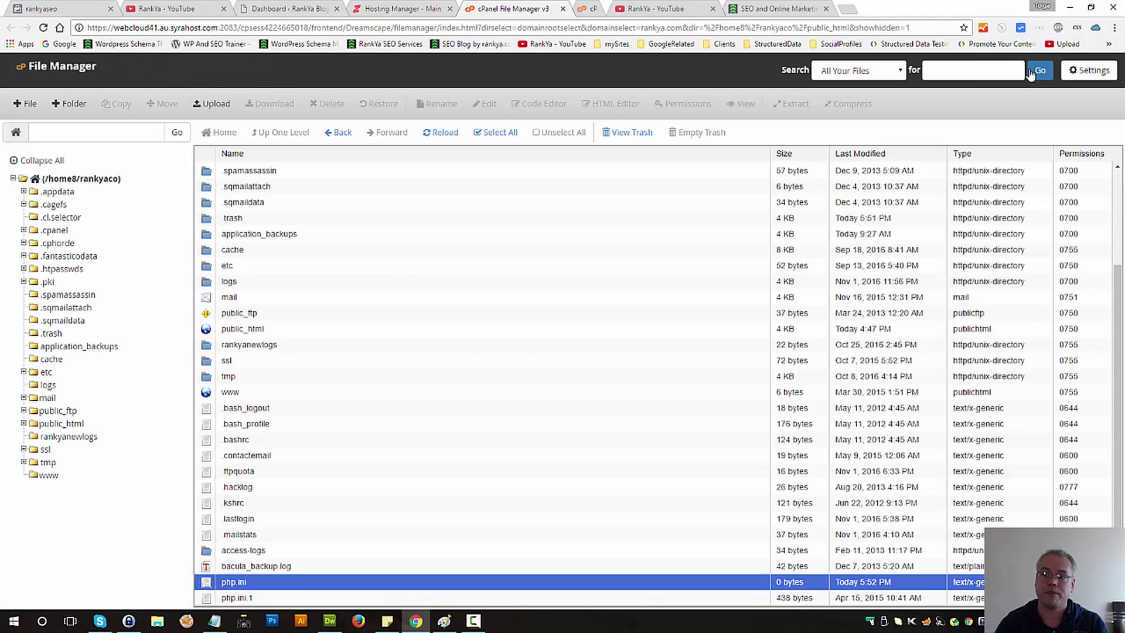
Step: Delete php.ini and move it to the trash
right_click(208, 583)
left_click(234, 571)
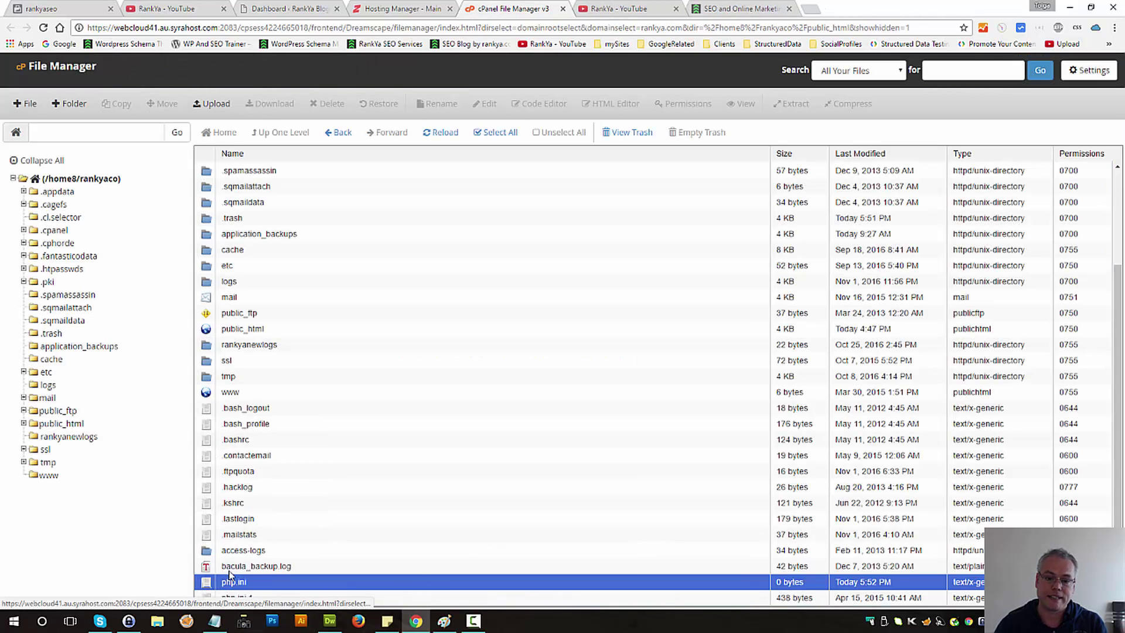
left_click(634, 369)
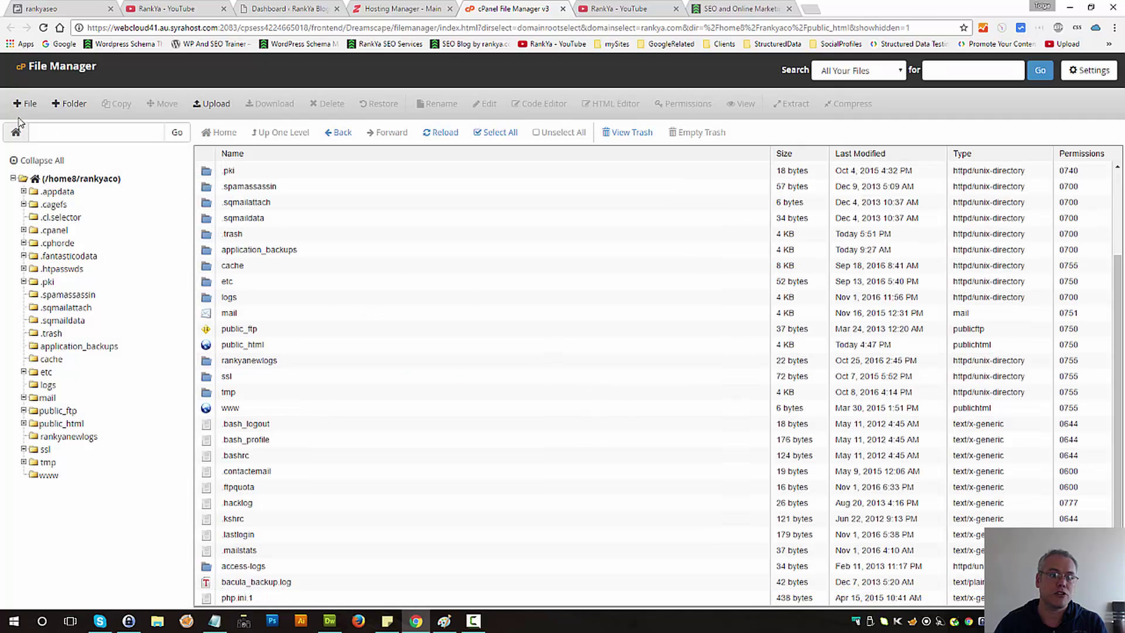
Step: Create a fresh php.ini file in the home folder and select it
left_click(24, 106)
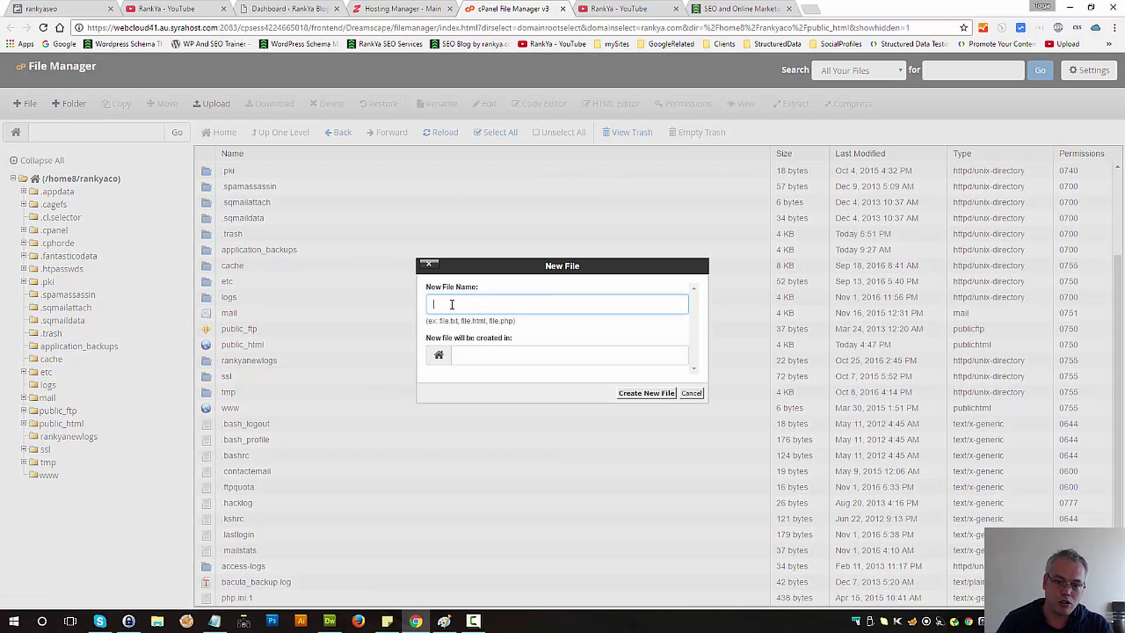
type("php.ini")
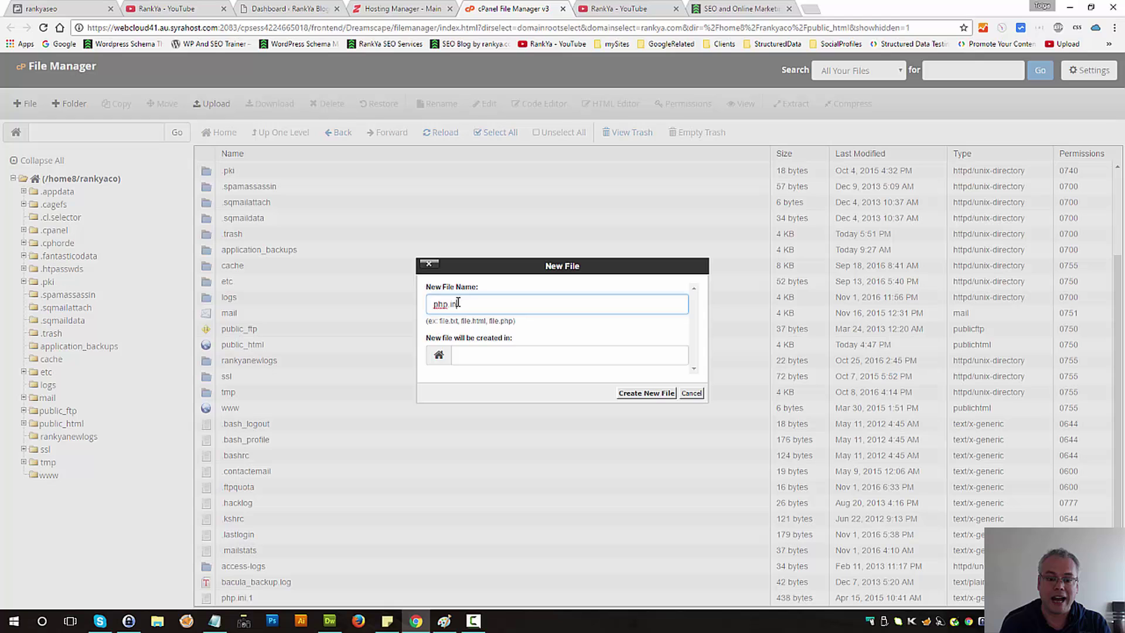
left_click(647, 393)
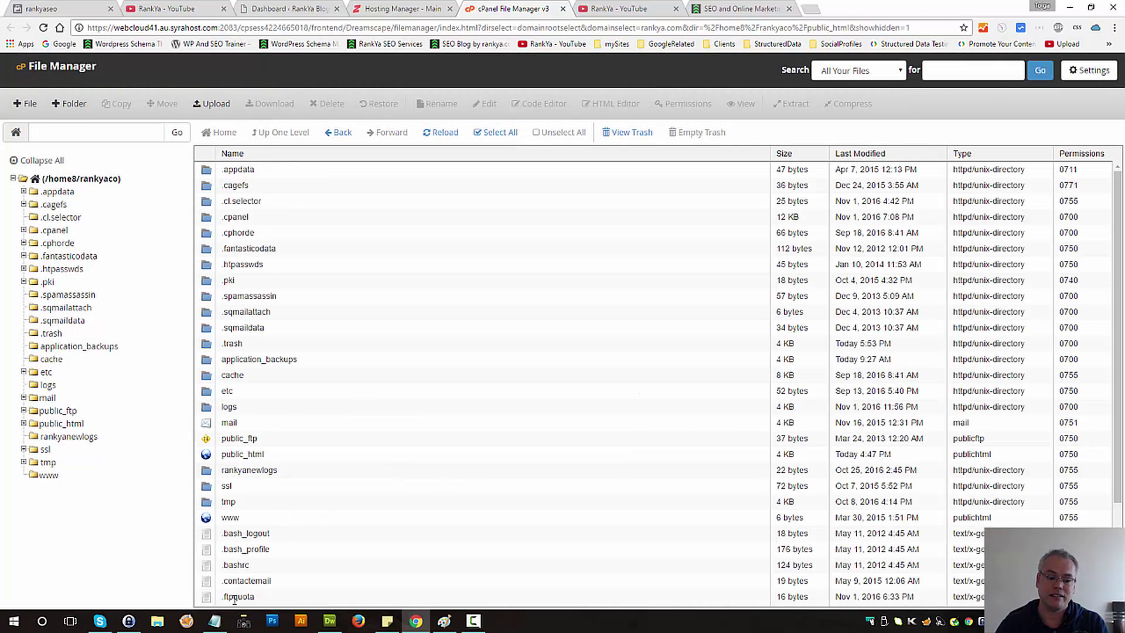
scroll(209, 487, "down", 2)
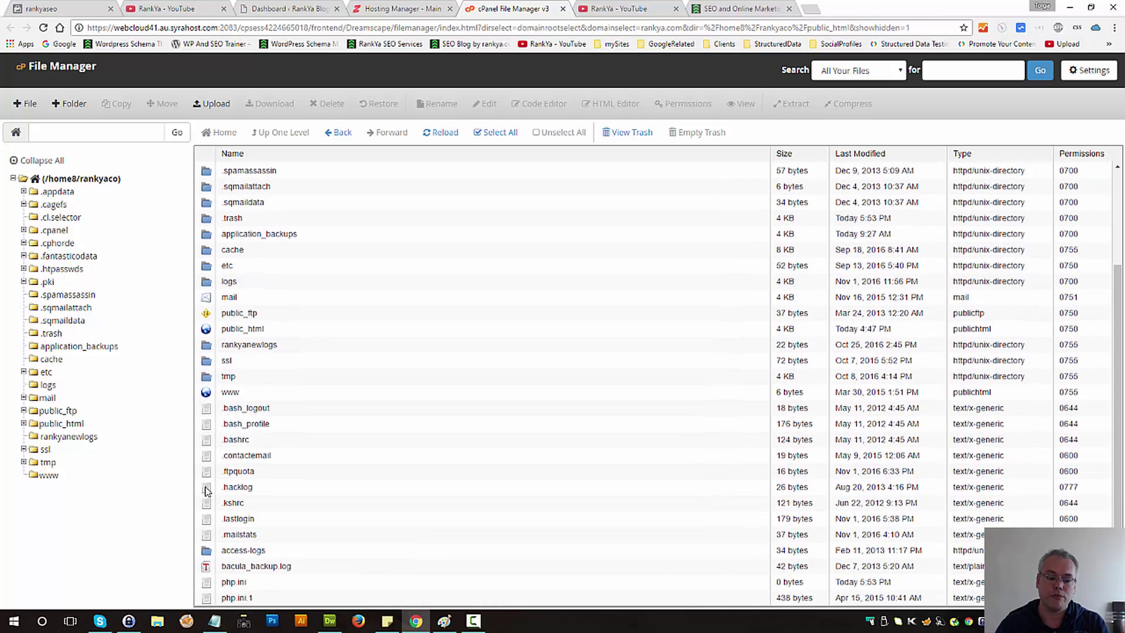
left_click(210, 582)
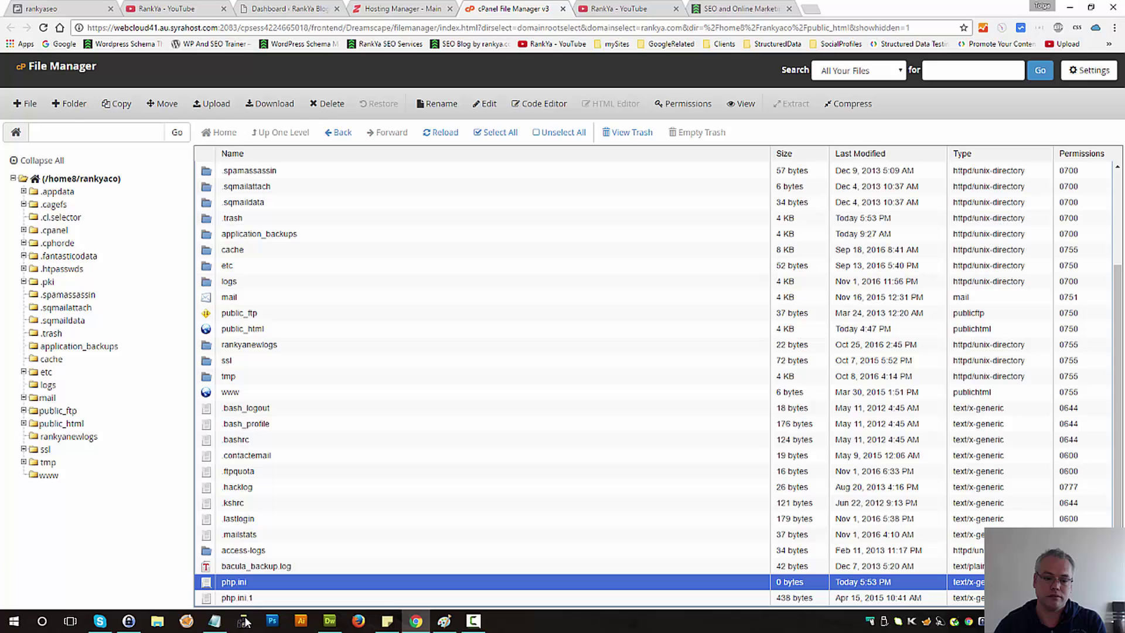
Step: Check the PHP settings notes, then switch to the live rankya.com blog tab
left_click(214, 621)
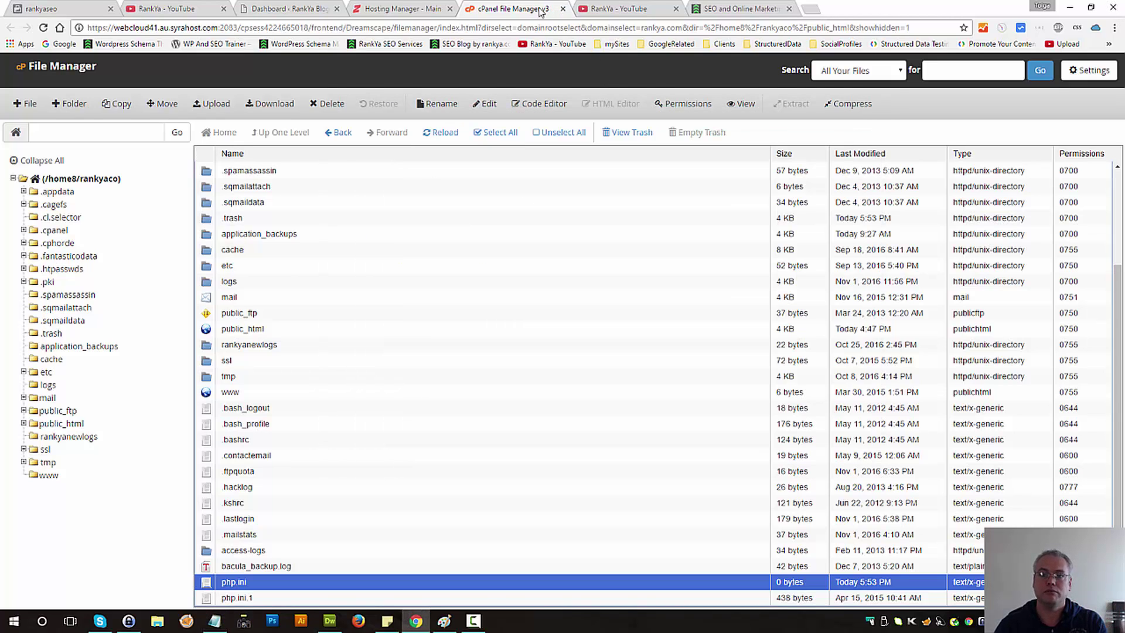
left_click(536, 10)
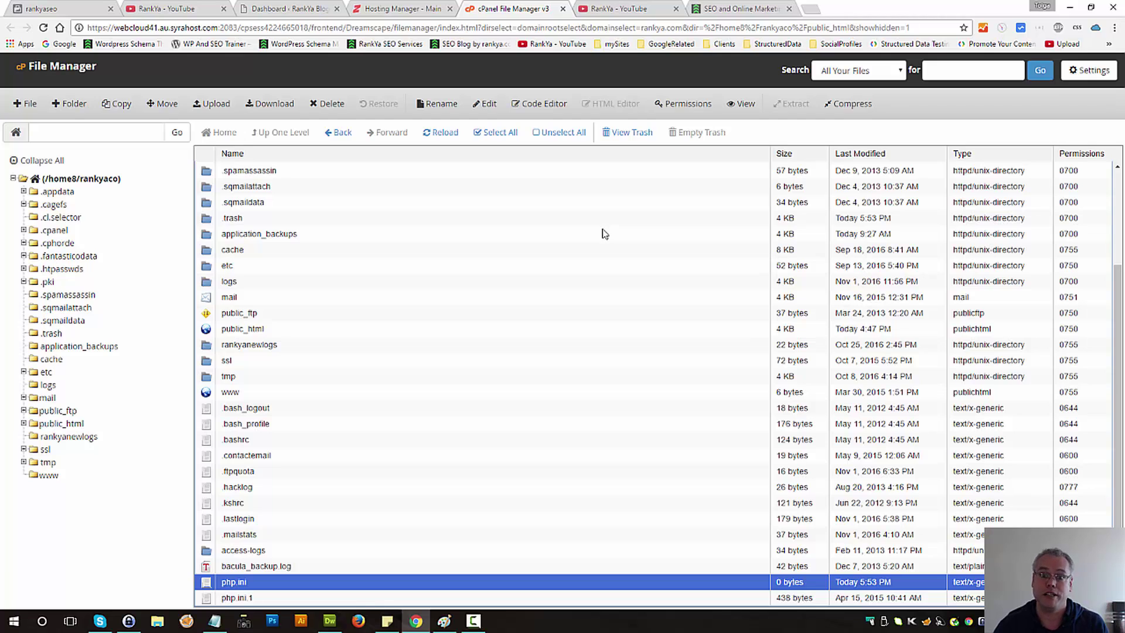
left_click(732, 8)
Step: Open the blog's WordPress Dashboard from the admin bar site menu, then switch to the RankYa YouTube channel tab
mouse_move(32, 65)
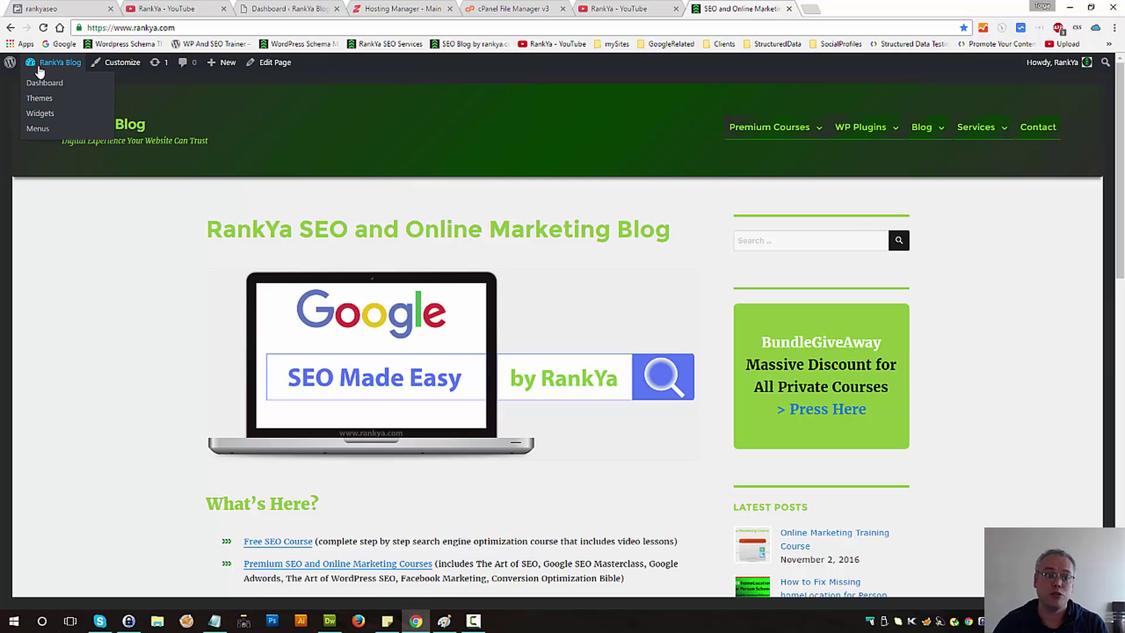
left_click(40, 85)
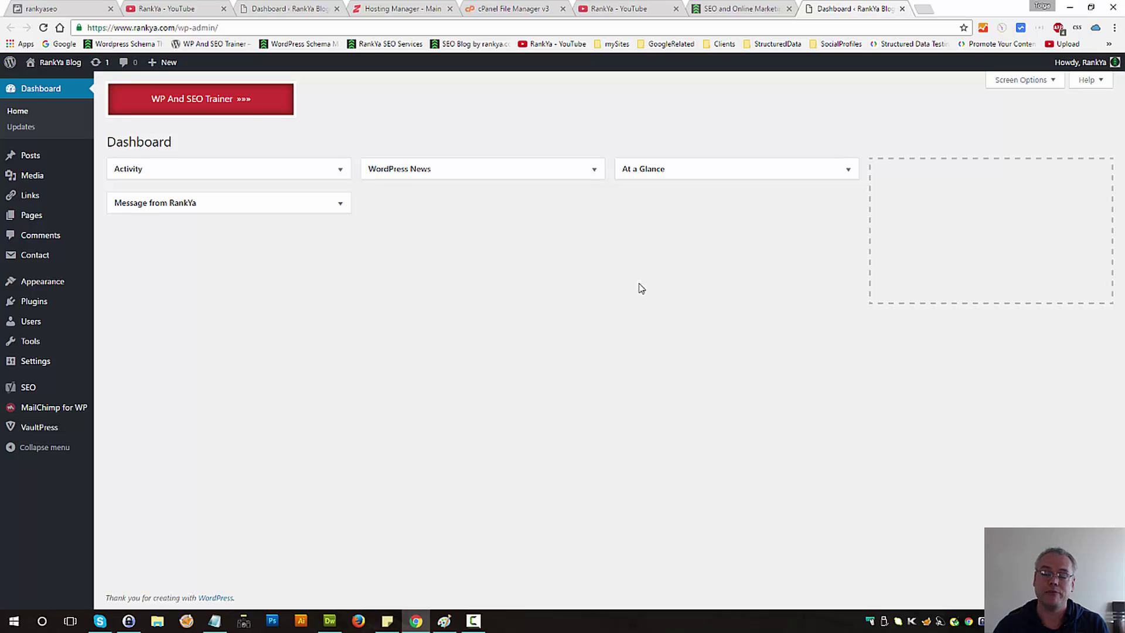
key("ctrl+2")
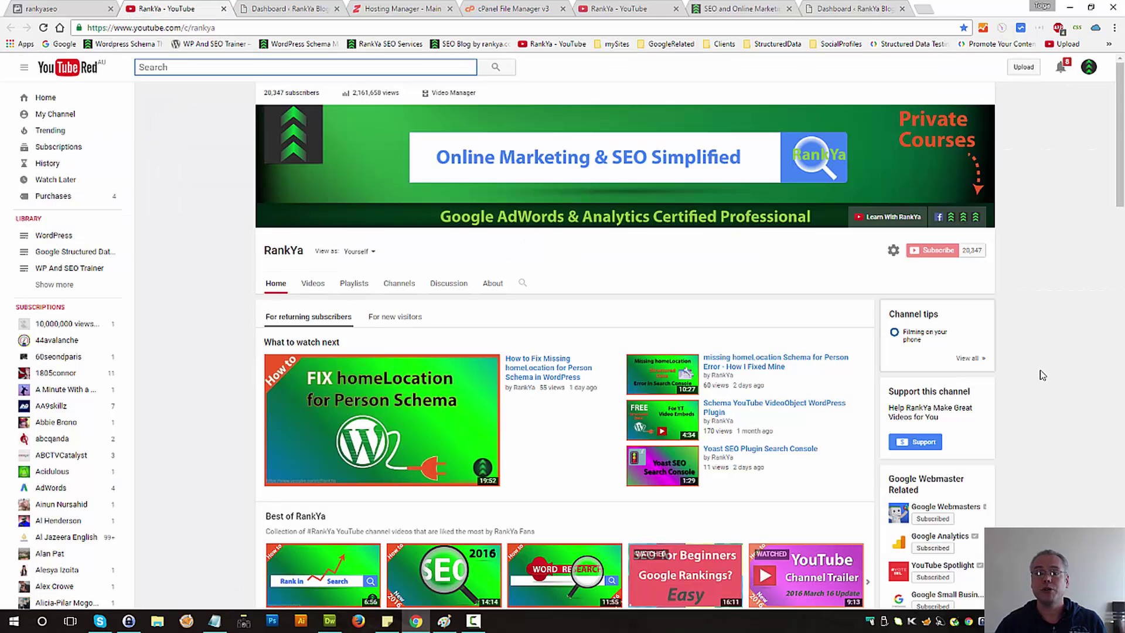